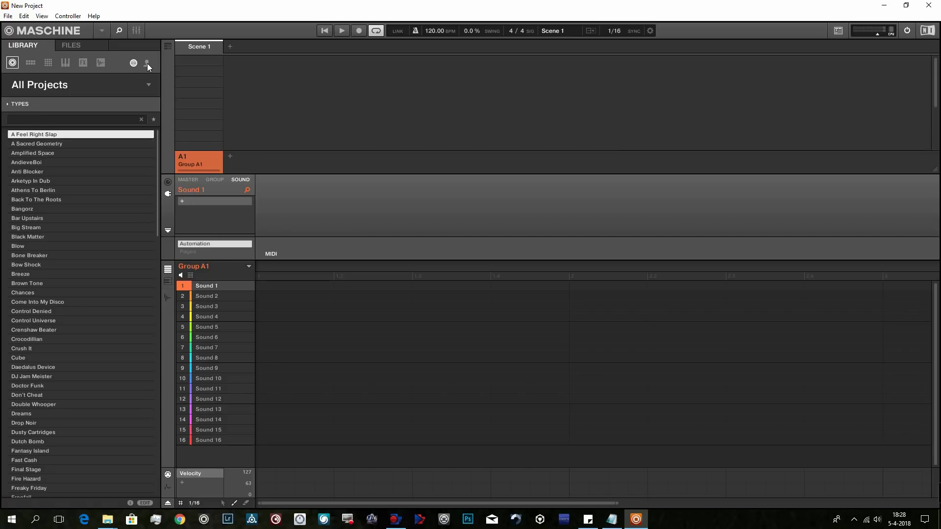
Step: Open the A Sacred Geometry project from the Projects list, then show the Groups kits in the library
left_click(30, 67)
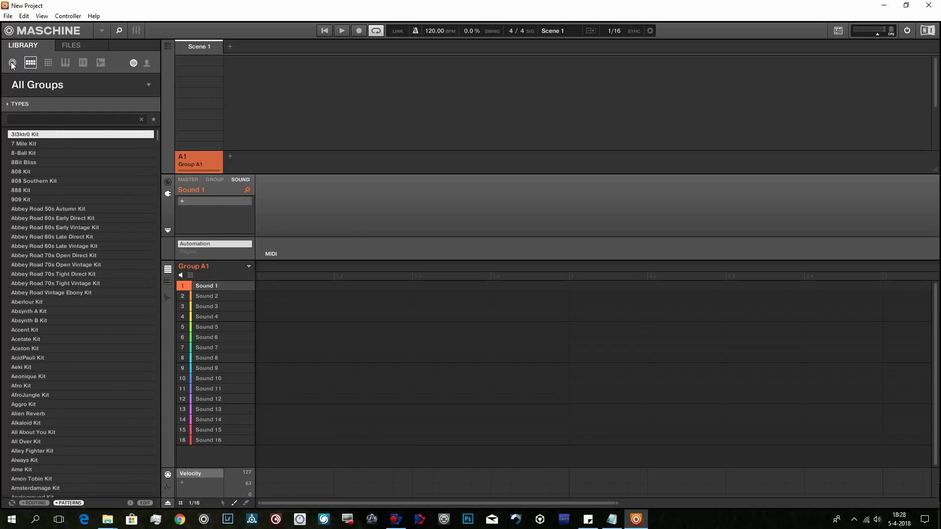
left_click(12, 62)
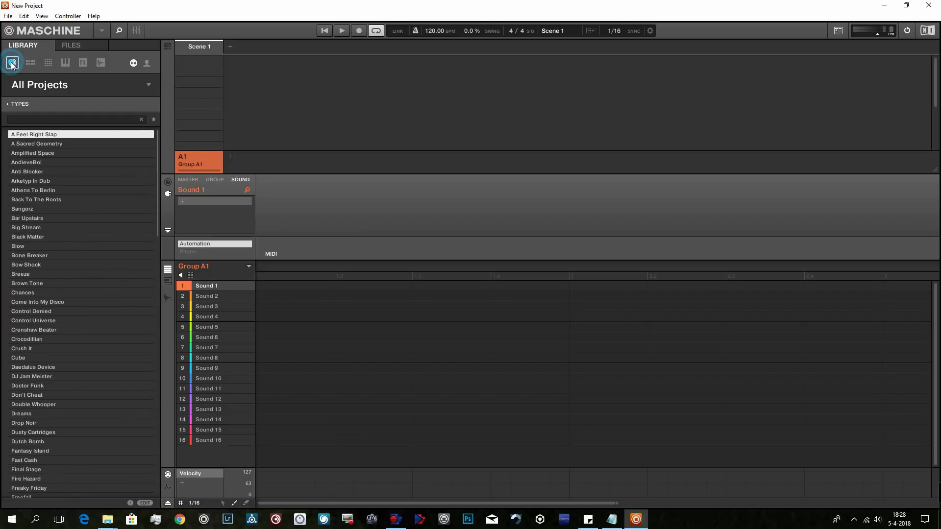
double_click(51, 144)
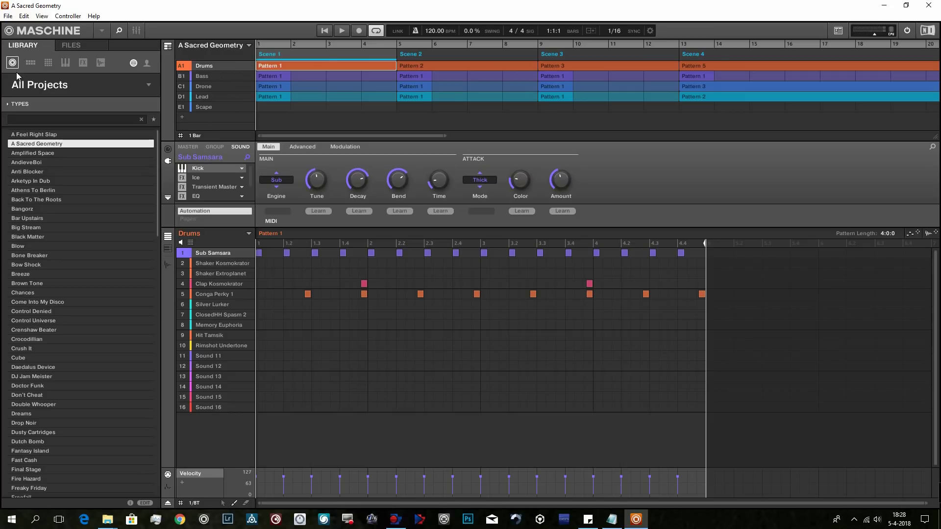
left_click(29, 63)
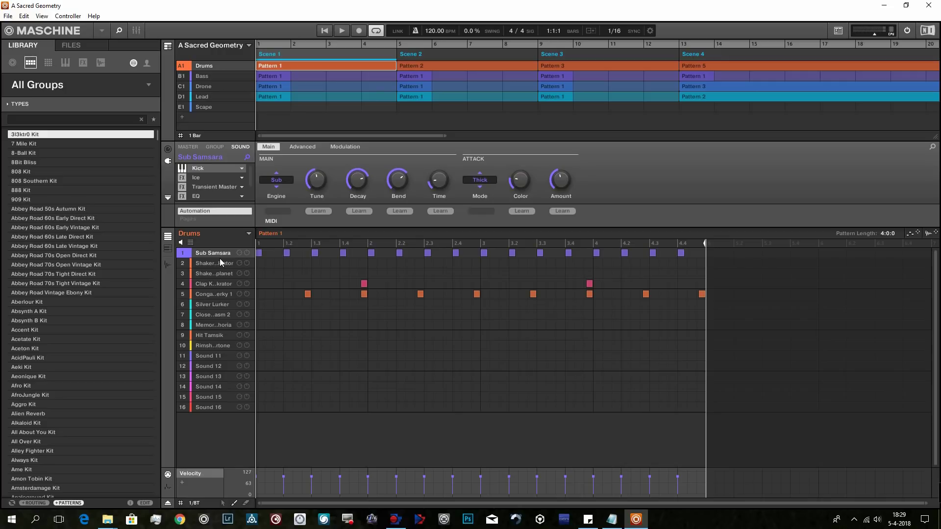
Step: Preview Hit Tamsik notes in the pattern editor, then switch the library to All Sounds
left_click(261, 337)
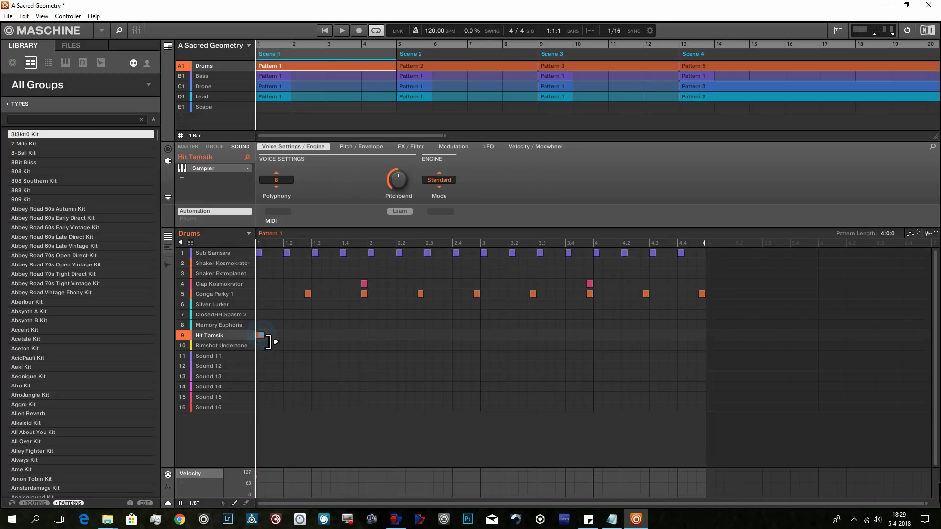
left_click(286, 336)
left_click(289, 336)
left_click(49, 63)
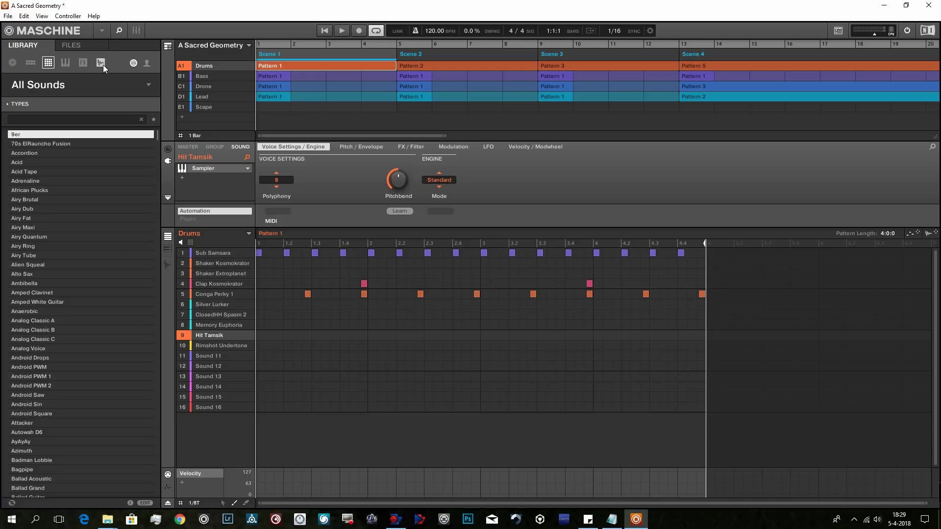
Step: Show instrument presets, remove the Massive filter, and scroll through the All Instruments product tiles
left_click(66, 63)
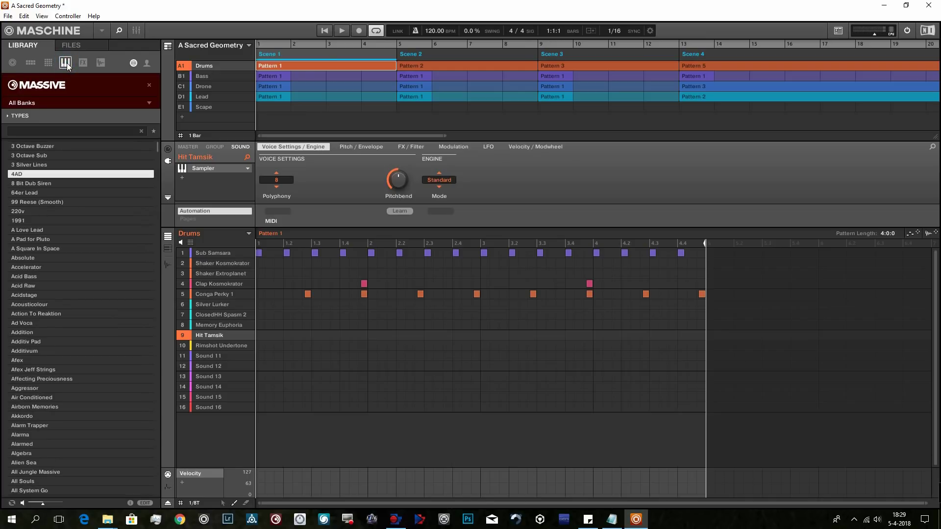
left_click(149, 84)
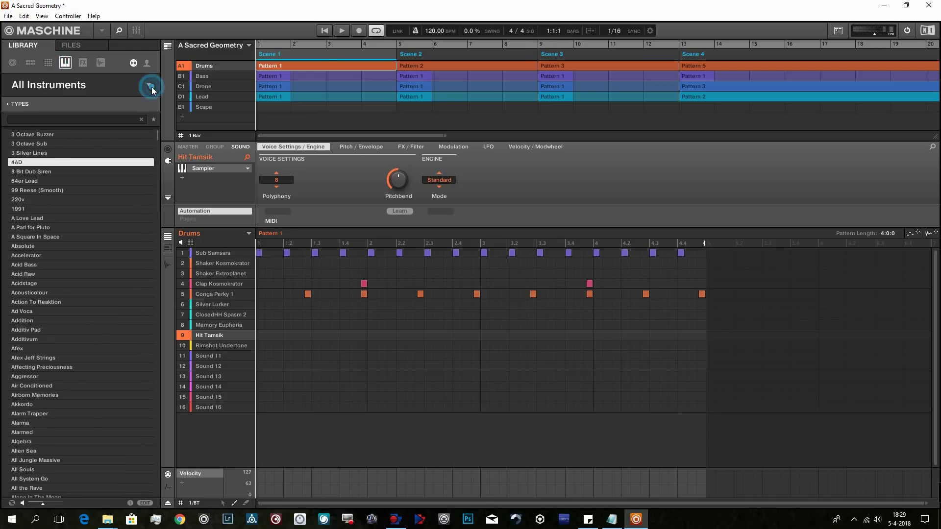
left_click(123, 84)
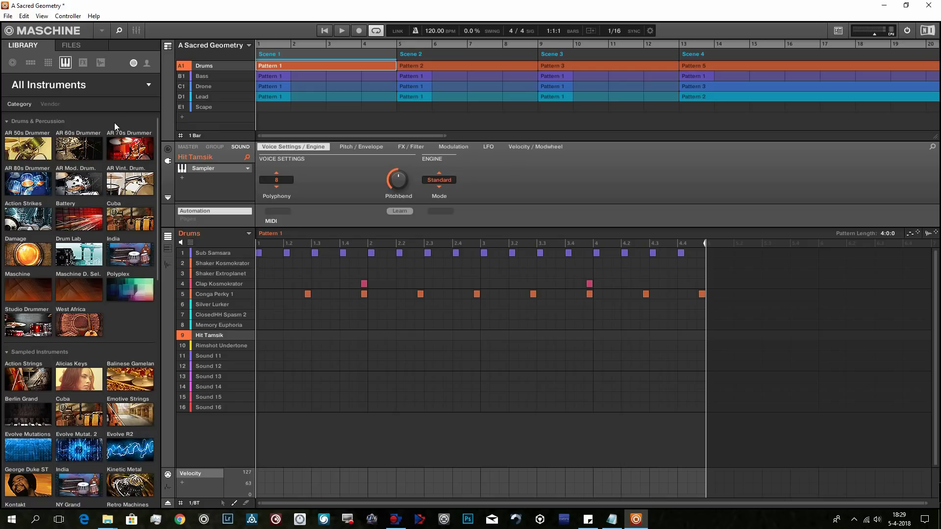
scroll(118, 171, "down", 3)
scroll(118, 170, "up", 3)
scroll(68, 242, "down", 3)
scroll(67, 241, "down", 10)
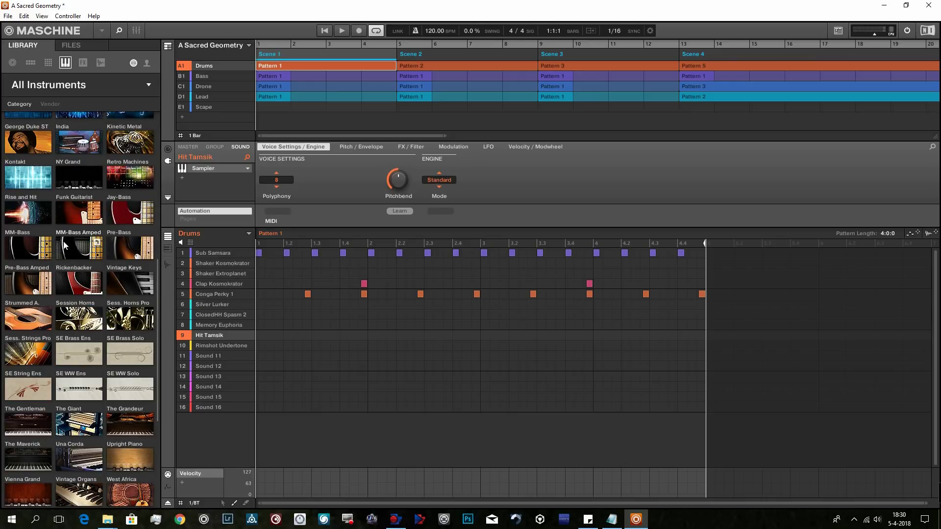
scroll(63, 247, "up", 12)
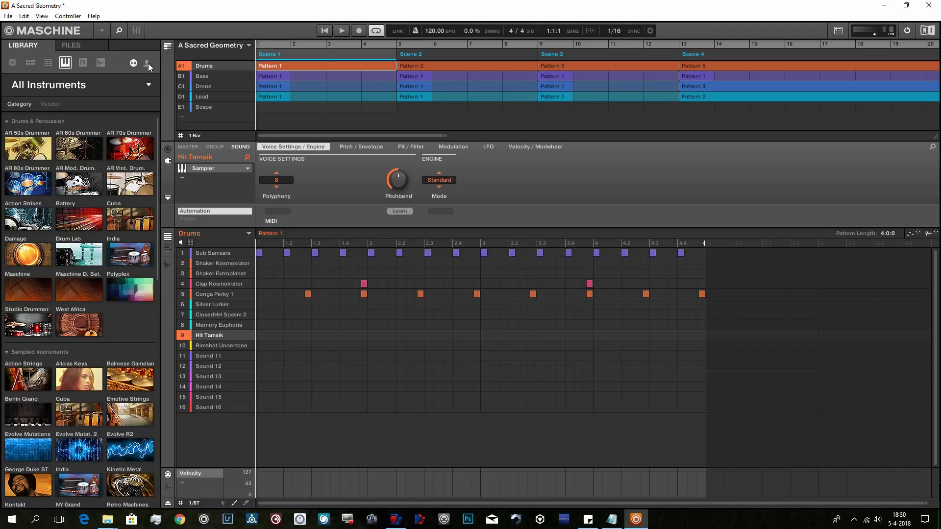
Step: Browse the All Effects product tiles, then switch the library to All Samples
left_click(80, 63)
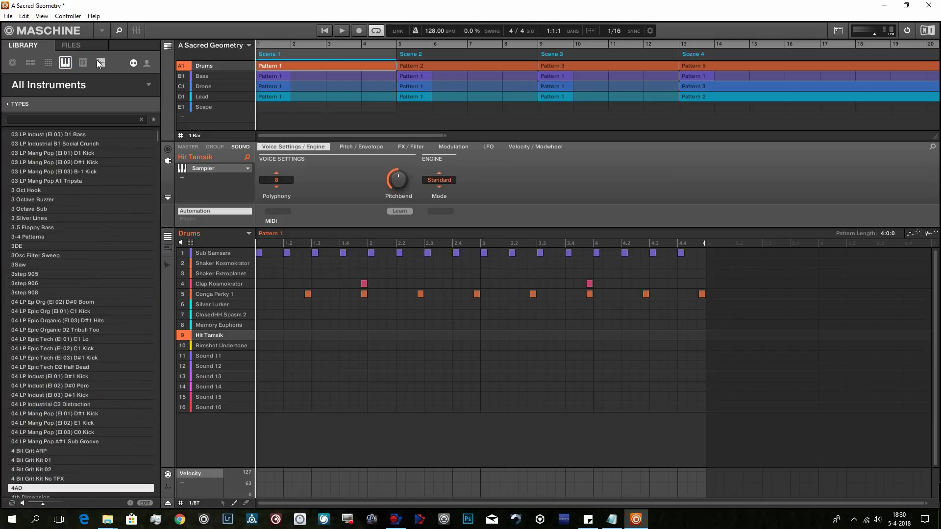
left_click(83, 63)
left_click(88, 90)
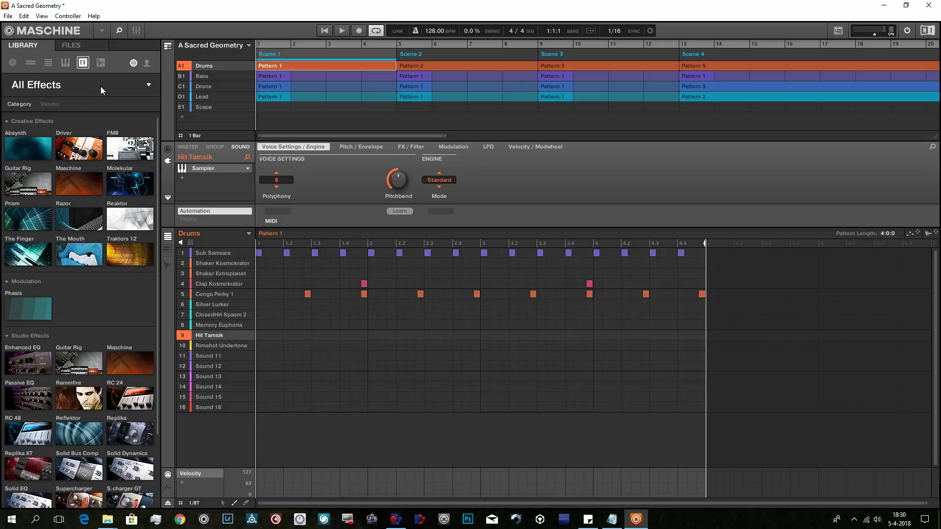
left_click(104, 64)
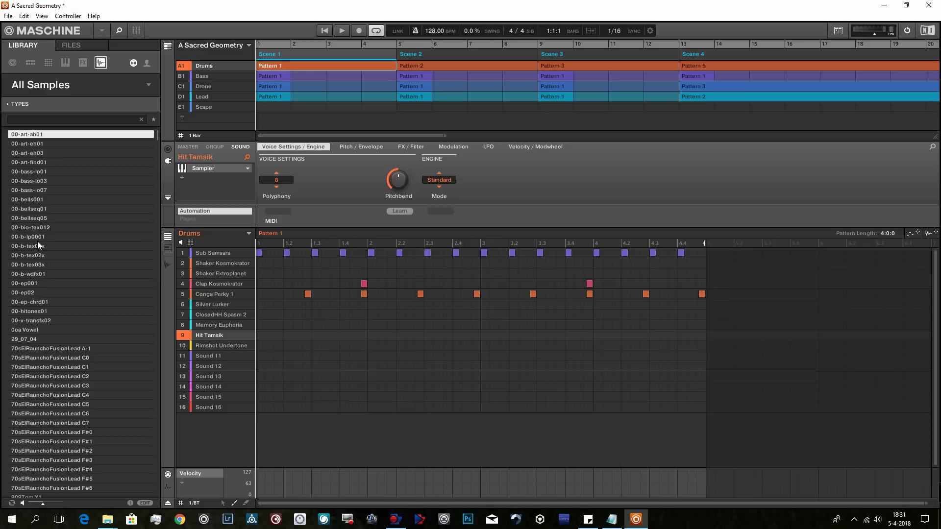
Step: Step through neighbouring samples with the arrow keys to preview each one
key("Down")
key("Up")
key("Down")
key("Down")
key("Down")
key("Down")
key("Down")
key("Down")
key("Down")
key("Down")
key("Down")
key("Down")
key("Down")
key("Down")
key("Down")
key("Down")
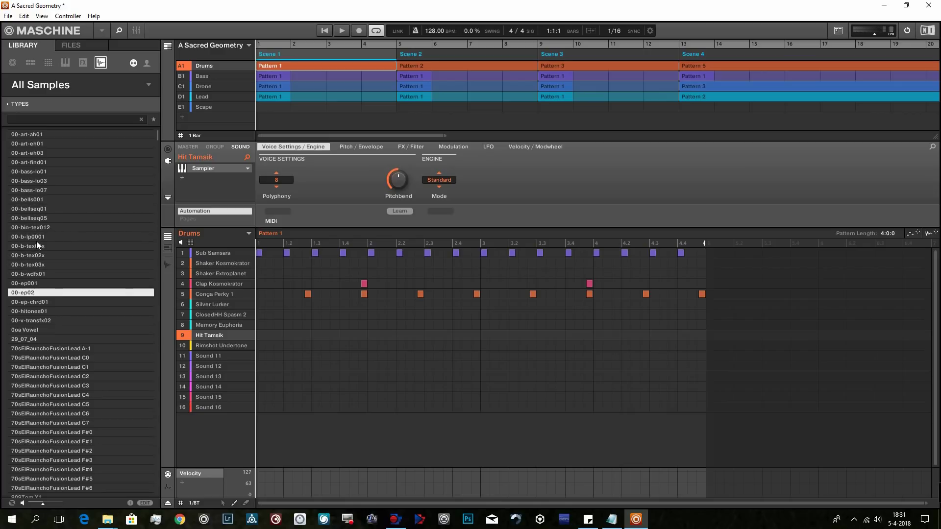
key("Down")
key("Down")
key("Down")
key("Down")
key("Down")
key("Down")
key("Down")
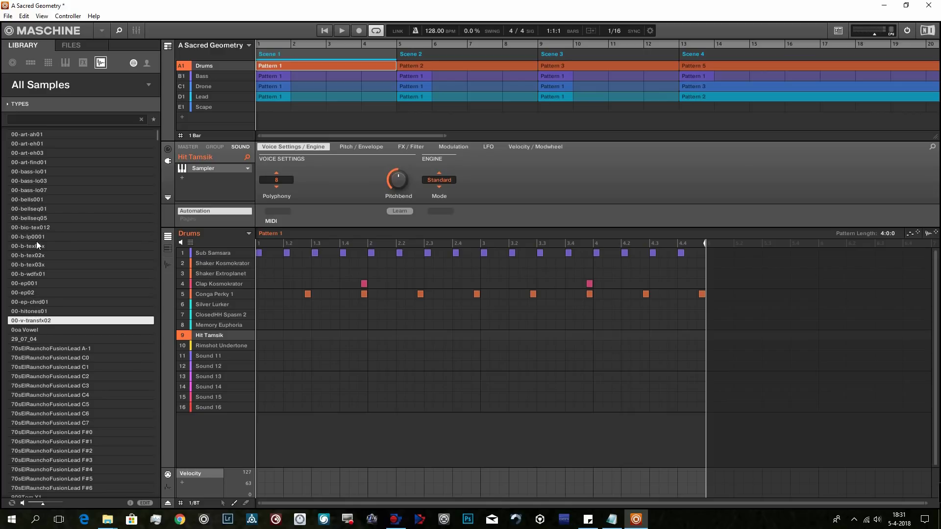
key("Down")
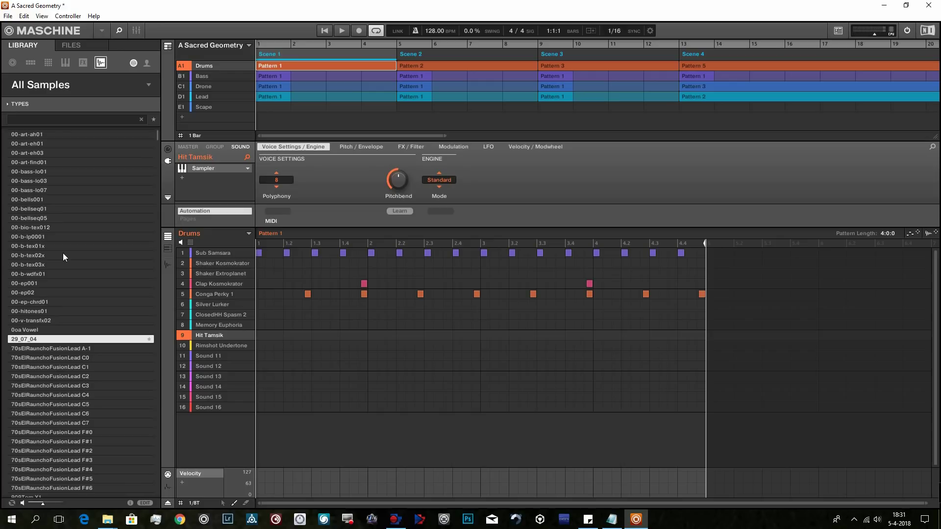
Step: Preview samples around 00-ep02, including 00-v-transfx02 and 00-hitones01, ending back on 00-ep02
scroll(65, 274, "down", 1)
left_click(73, 339)
left_click(63, 312)
left_click(54, 265)
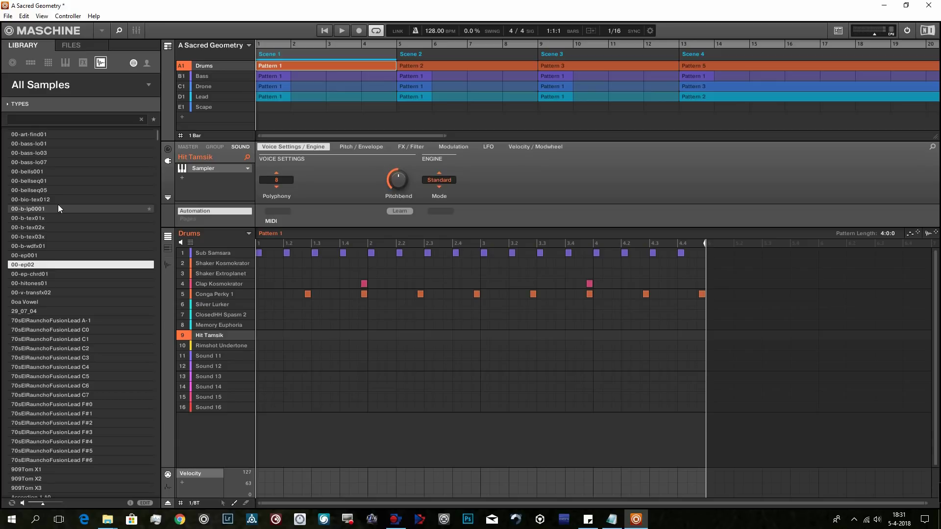
key("Down")
key("Down")
key("Down")
key("Up")
key("Up")
key("Down")
key("Down")
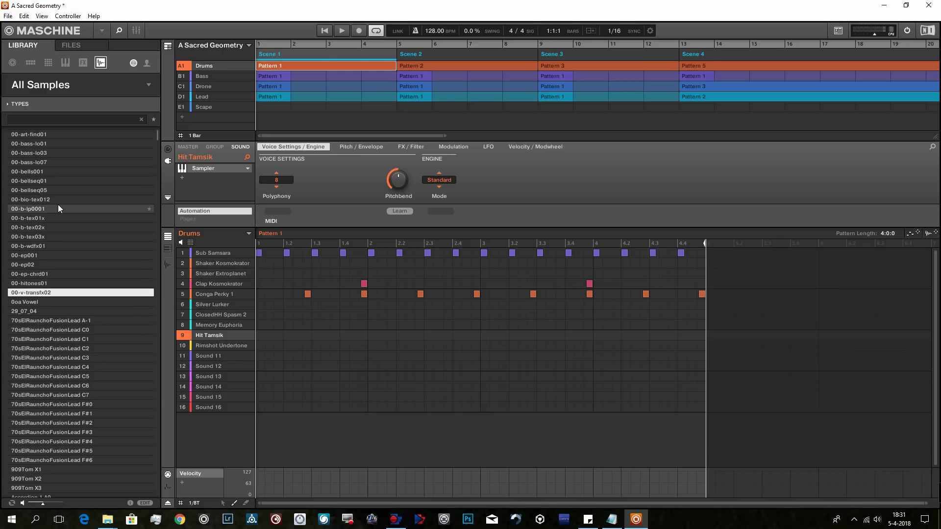
key("Up")
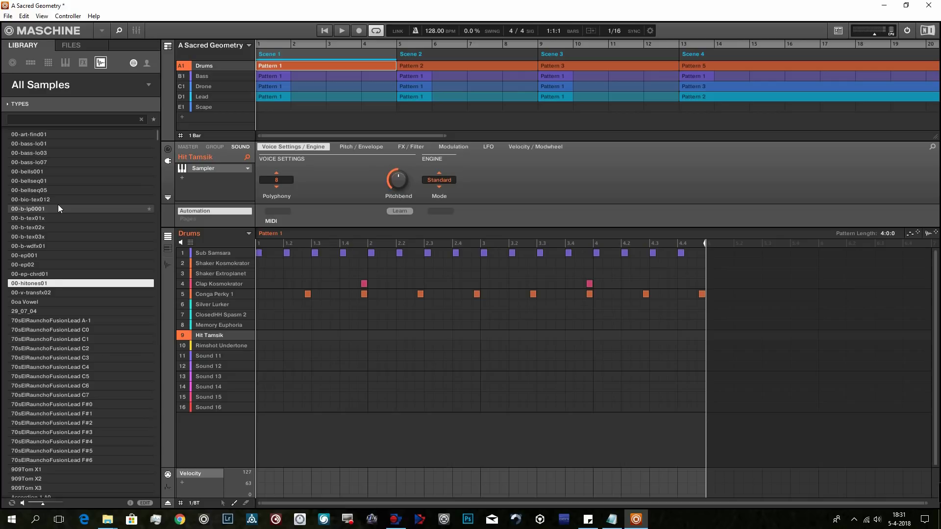
key("Up")
key("Up")
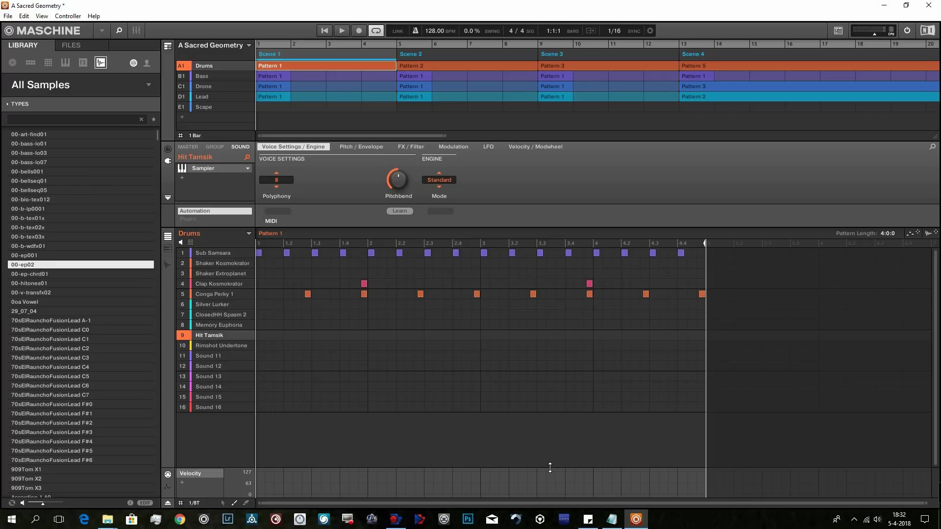
Step: Select Sub Samsara, show its Ice and Transient Master effect parameters, and resize the velocity lane
left_click_drag(552, 466, 547, 415)
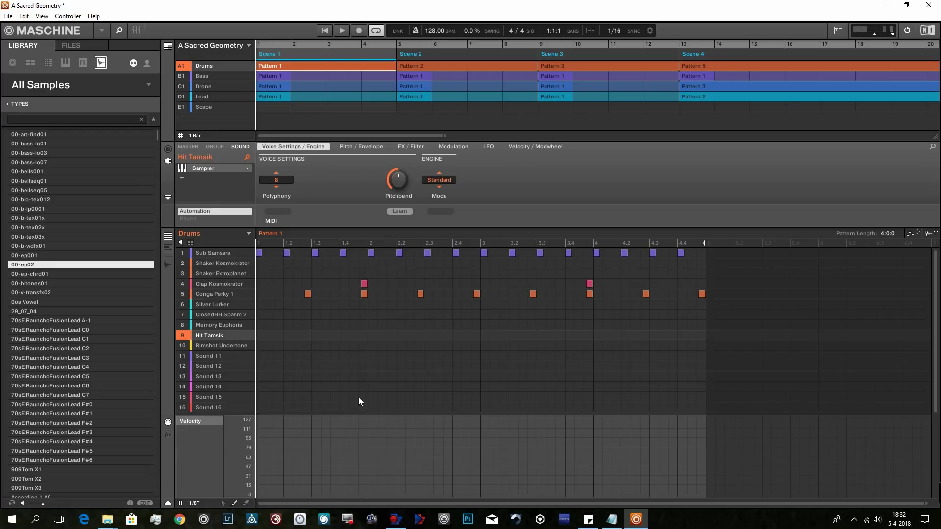
left_click(225, 253)
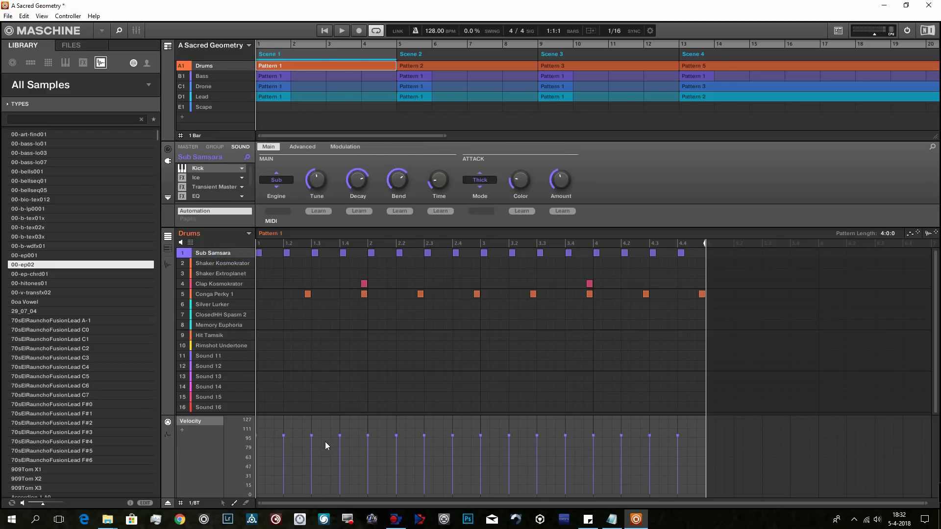
left_click(207, 179)
left_click(208, 188)
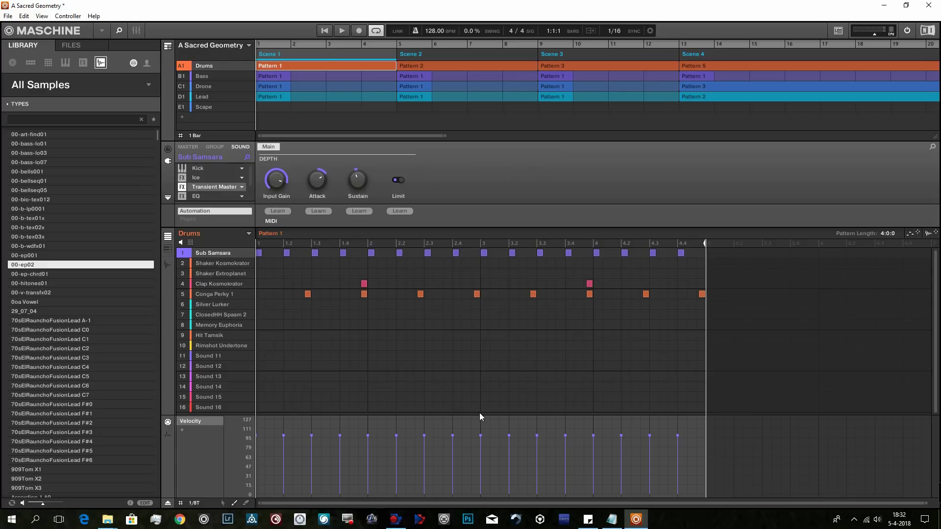
left_click_drag(481, 420, 477, 431)
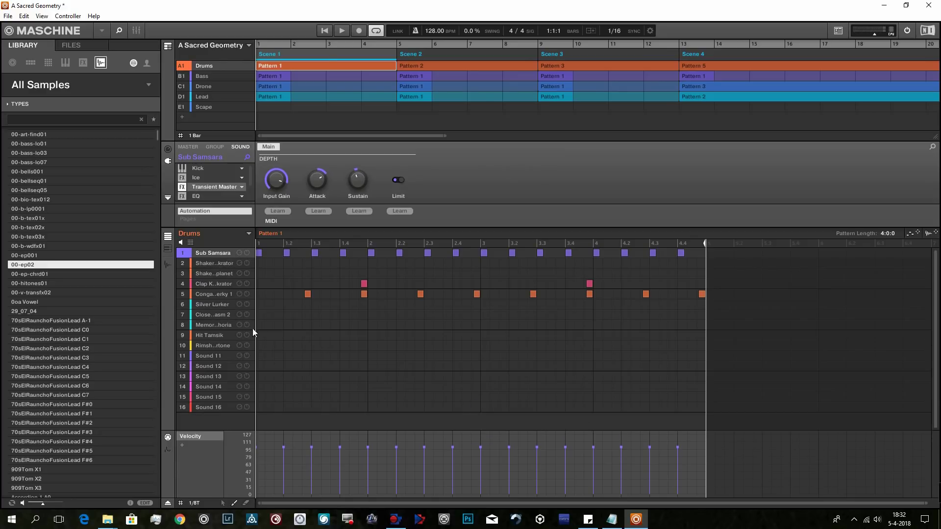
mouse_move(243, 369)
Step: Switch the library to sound presets and try Drums Patterns 5 and 6 in Scene 1
left_click(49, 63)
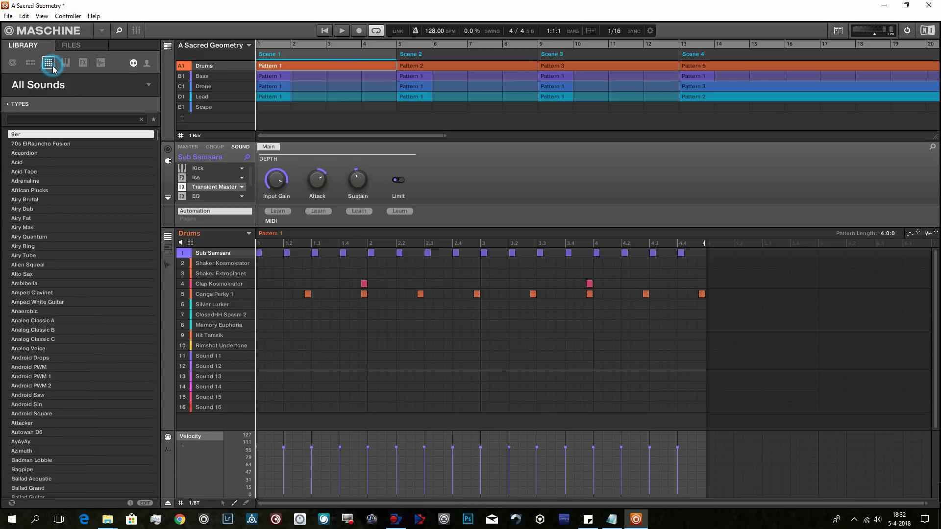
mouse_move(212, 275)
left_click(249, 233)
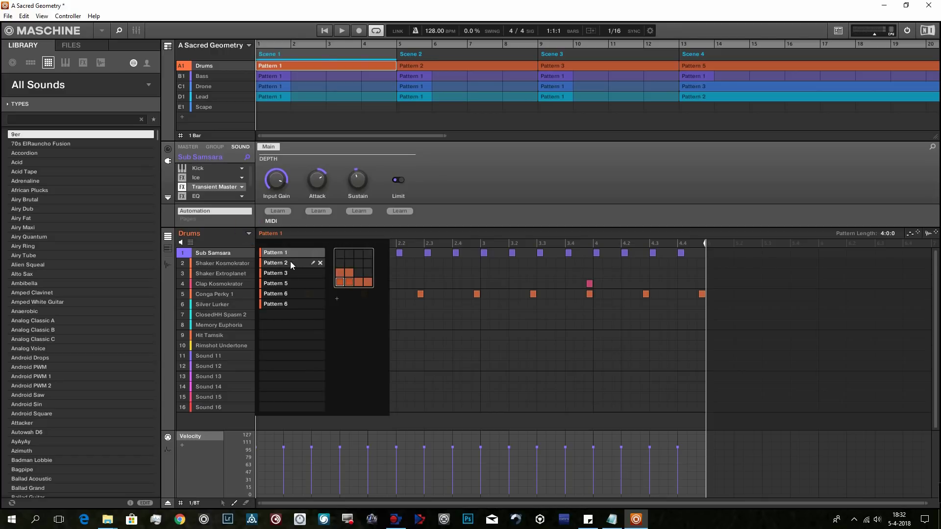
left_click(295, 283)
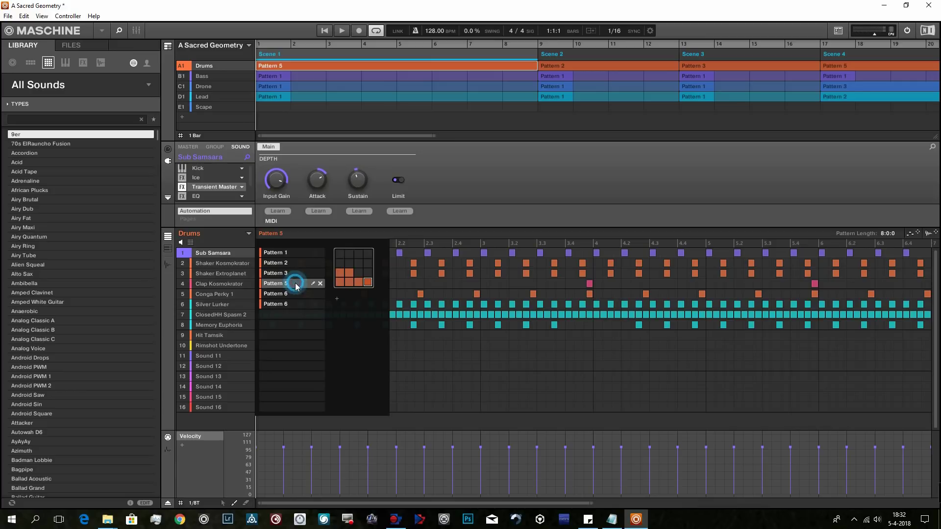
left_click(294, 294)
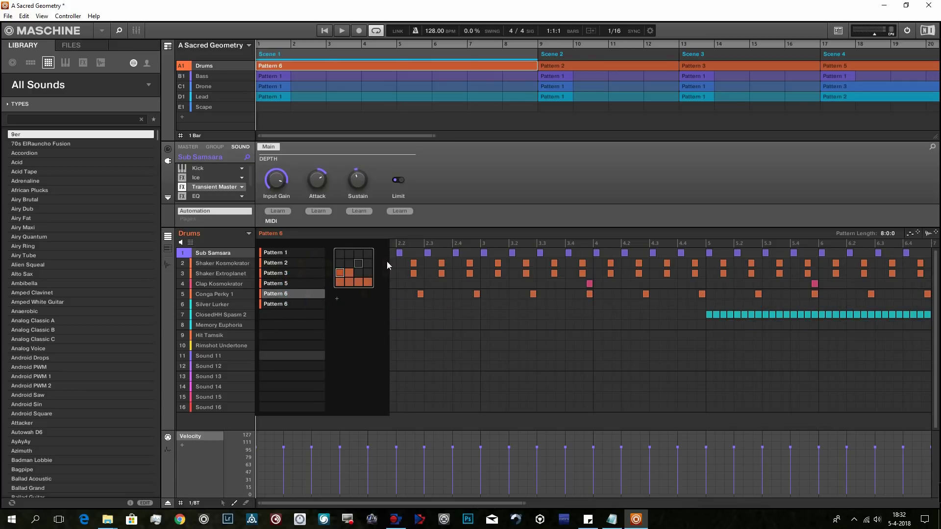
left_click(298, 304)
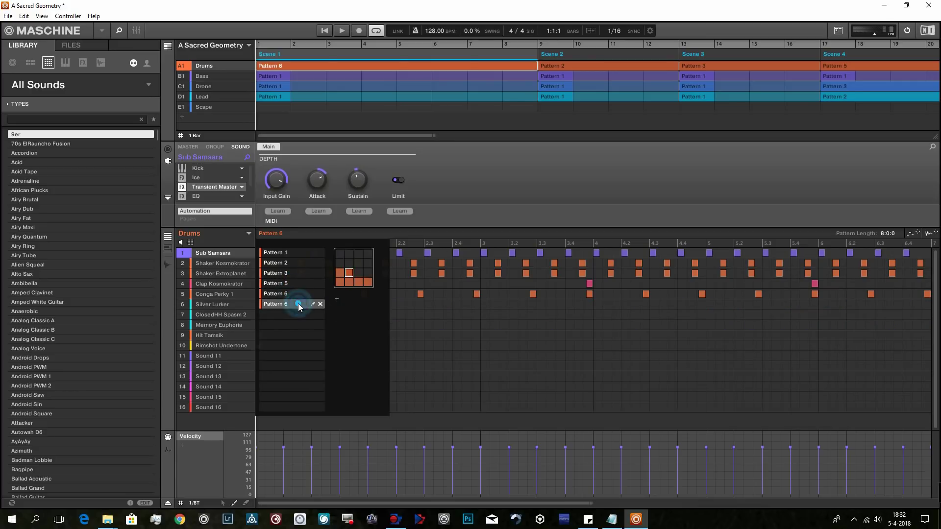
Step: Try Drums Patterns 1, 2 and 3, then settle on the eight-bar Pattern 5
left_click(290, 253)
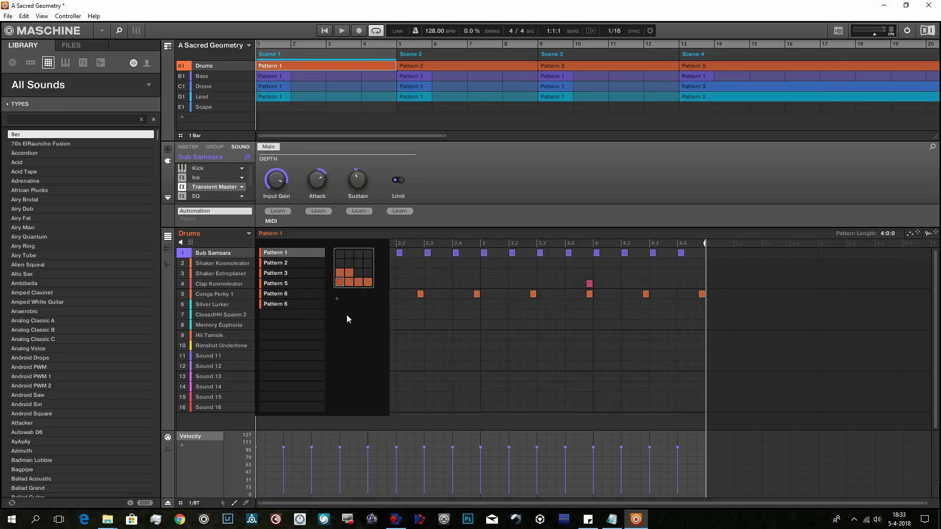
left_click(293, 264)
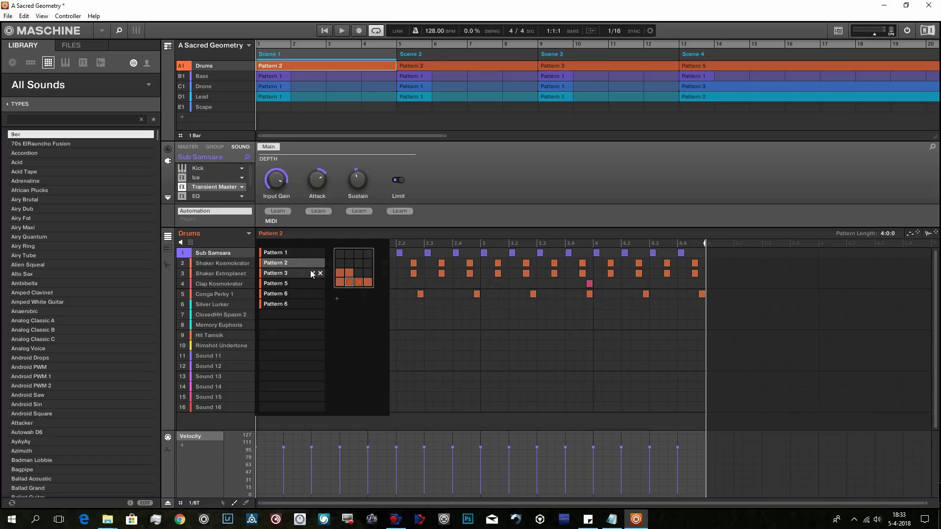
left_click(289, 272)
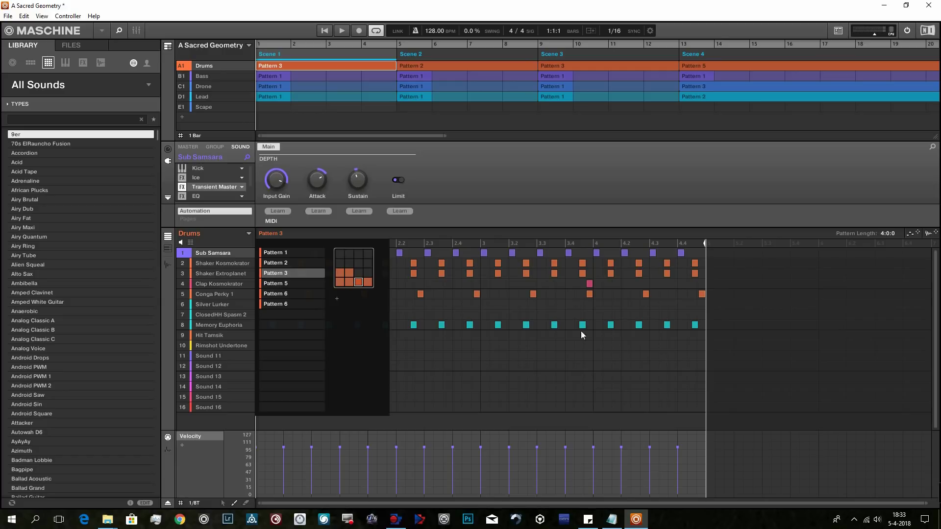
left_click(276, 283)
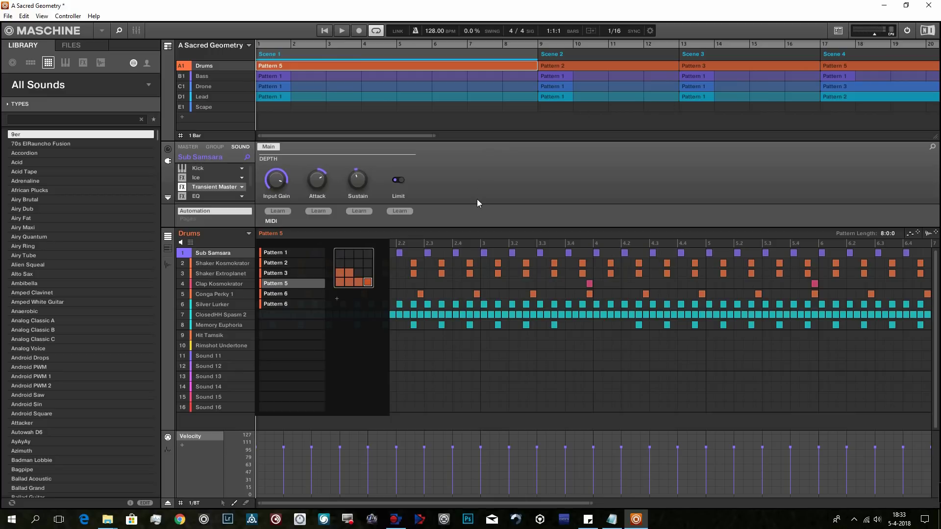
left_click(451, 214)
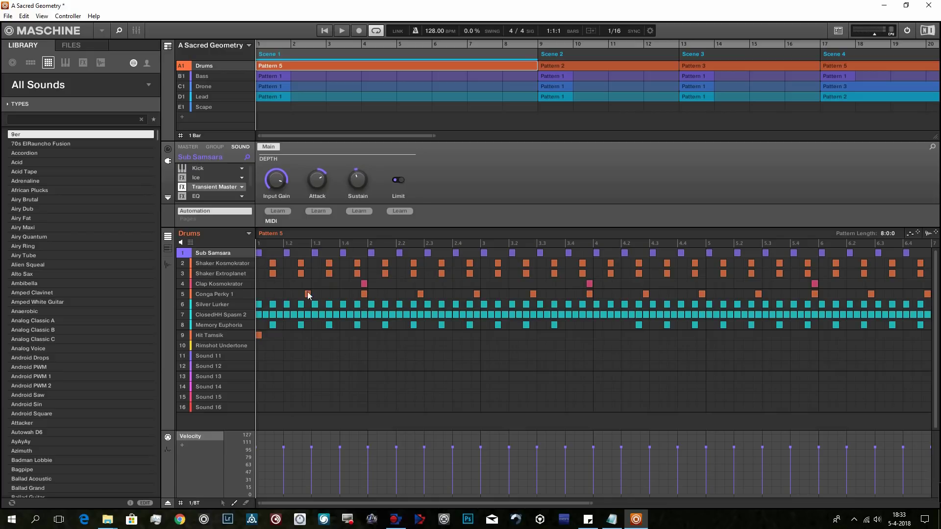
left_click(167, 250)
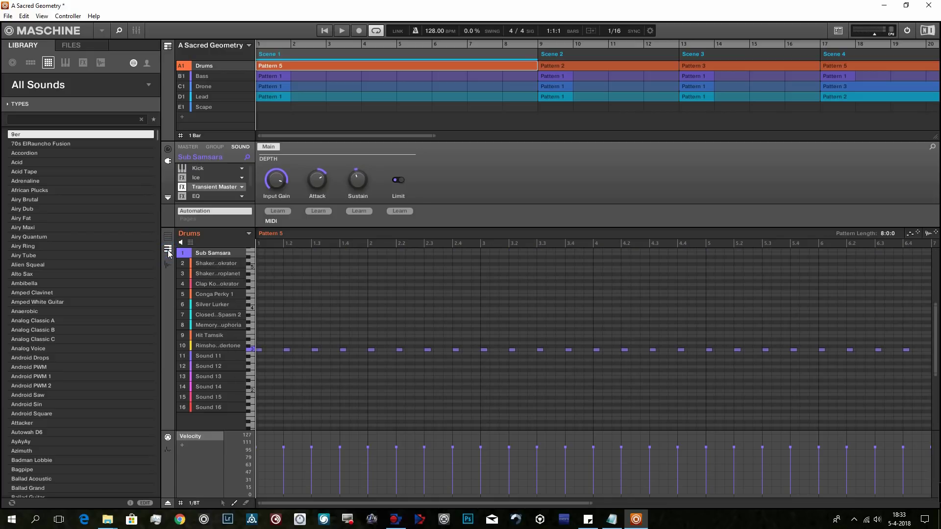
left_click(251, 295)
left_click(166, 264)
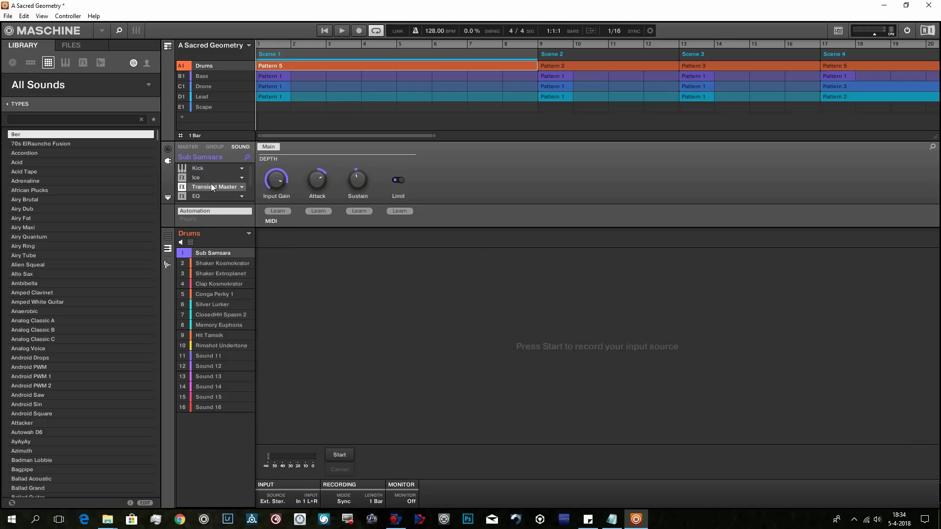
left_click(168, 236)
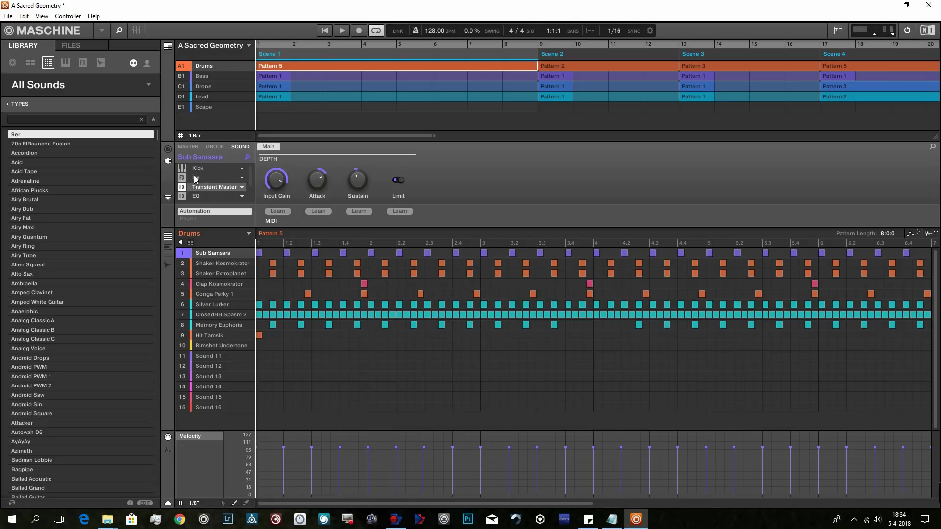
Step: Flip between the EQ and Ice effect parameters, then show the Drums group settings
left_click(201, 195)
left_click(211, 185)
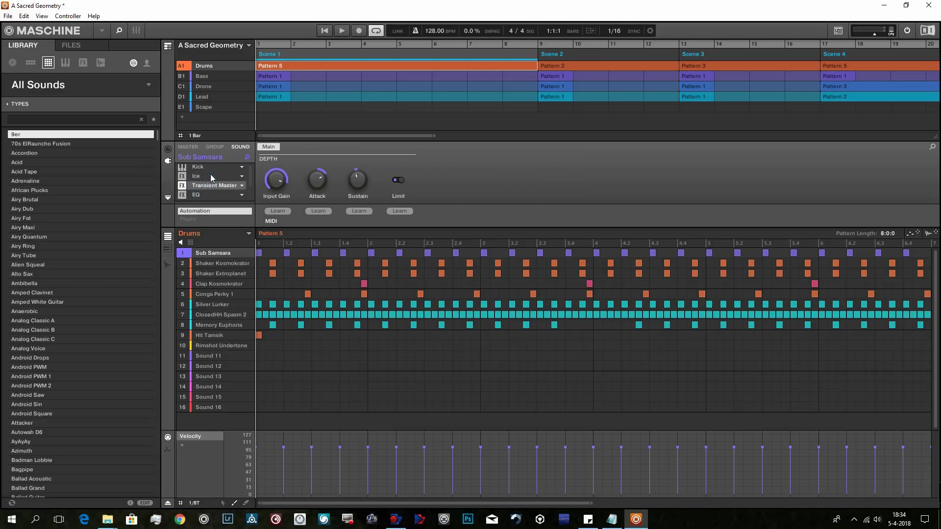
left_click(212, 177)
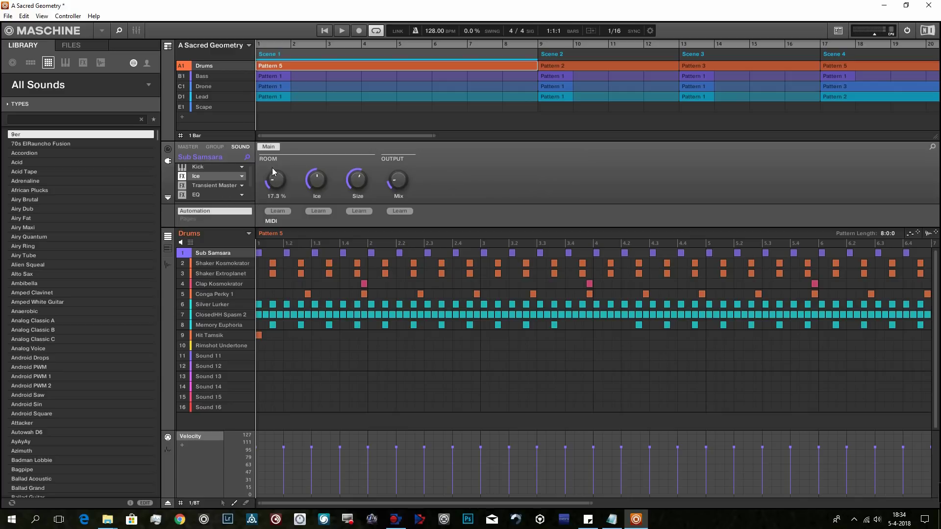
left_click(205, 194)
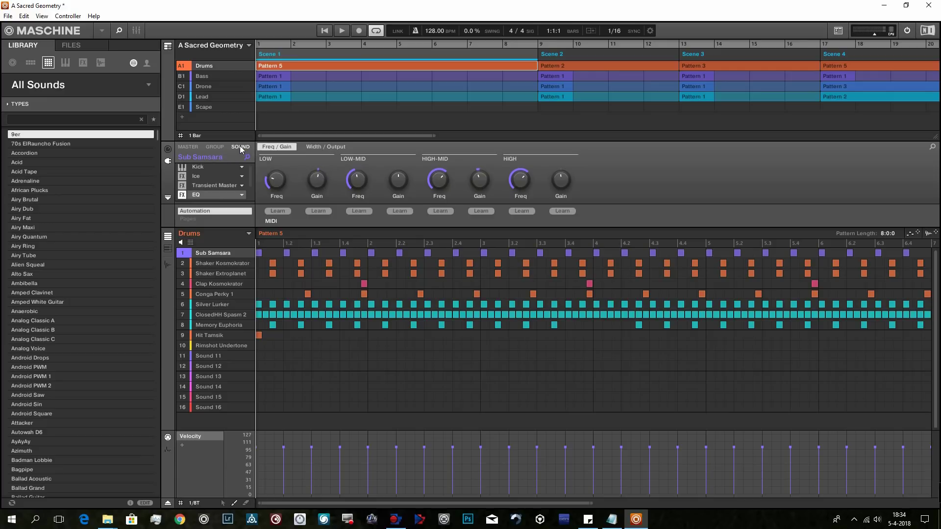
left_click(214, 147)
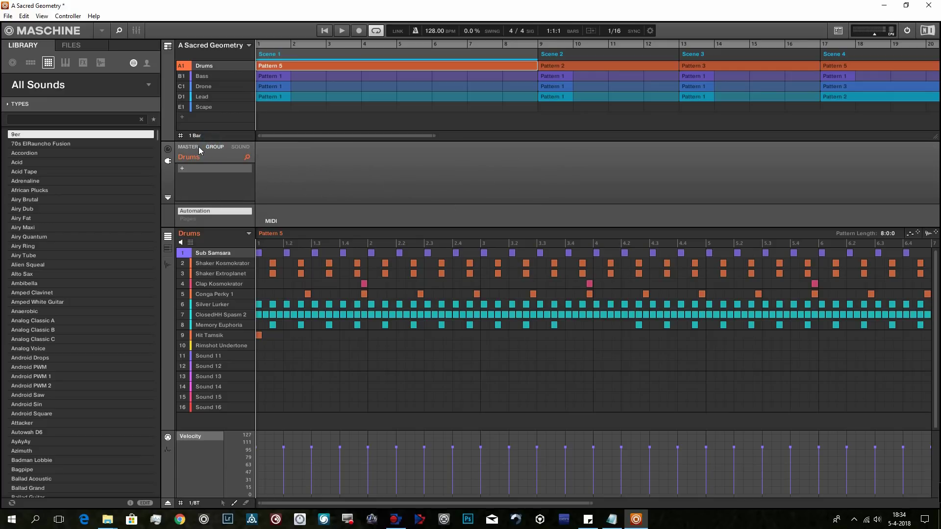
Step: Step through the Bass, Drone, Scape and Lead groups, check master effects, then show Lead Voltisken's chain
left_click(211, 77)
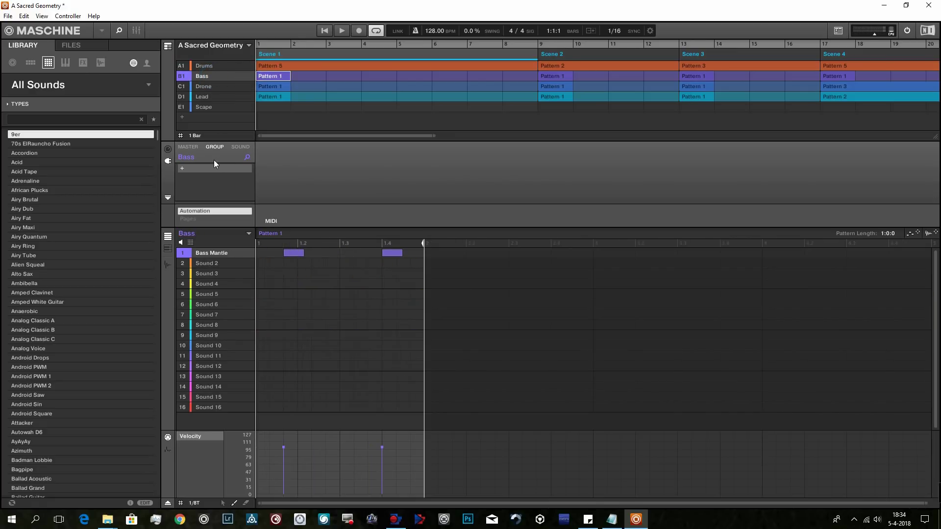
left_click(203, 88)
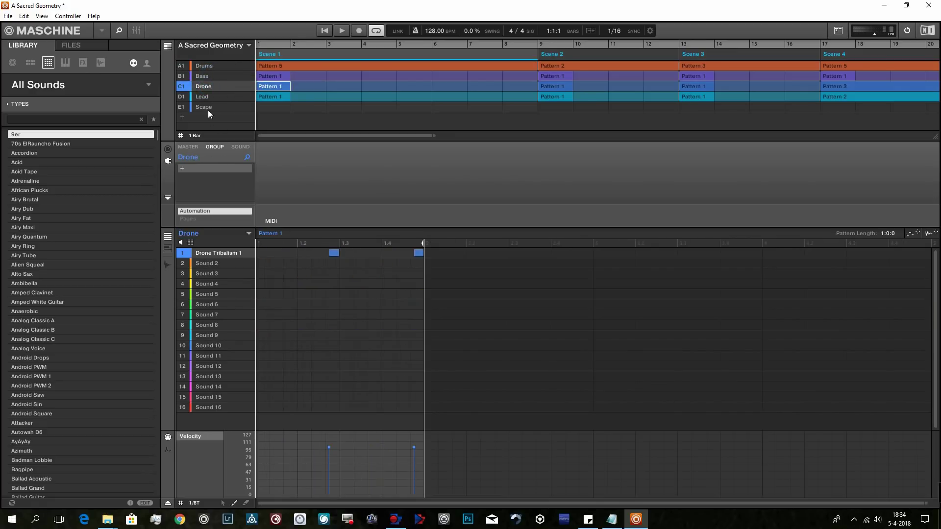
left_click(207, 107)
left_click(211, 97)
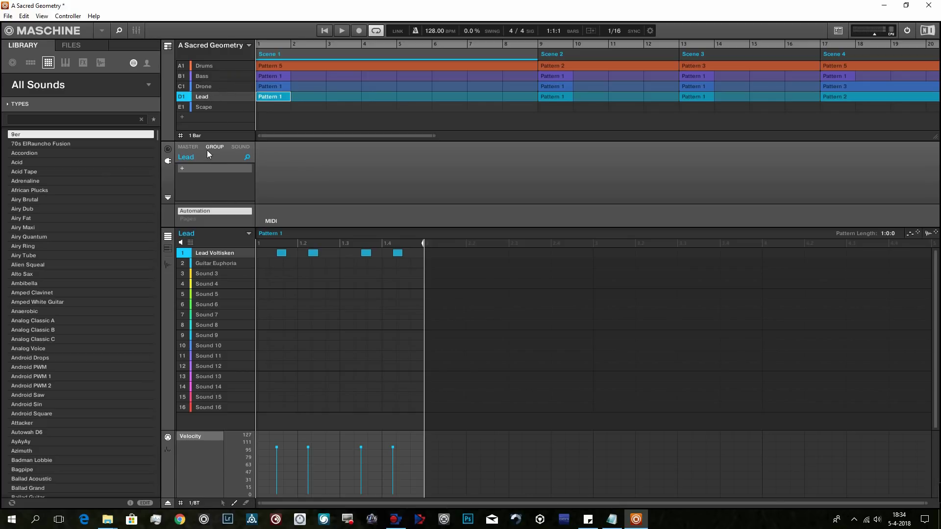
left_click(189, 147)
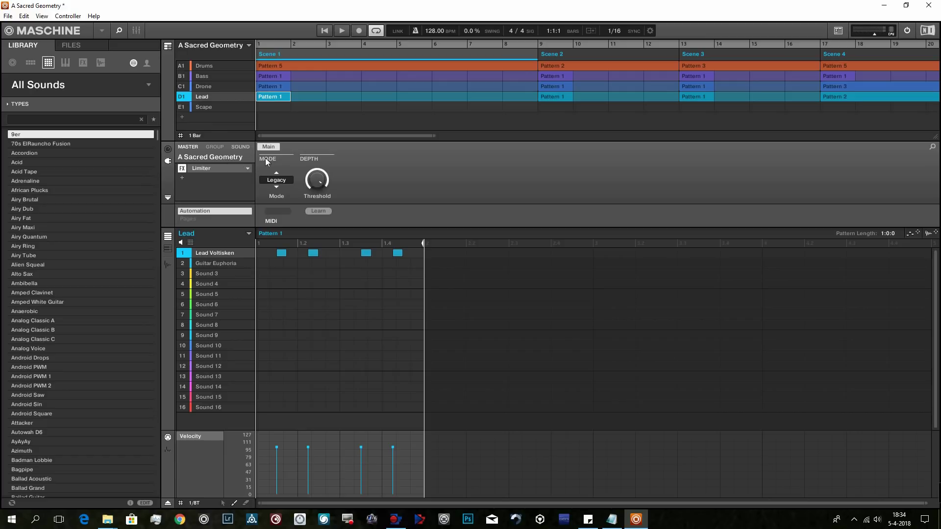
left_click(234, 148)
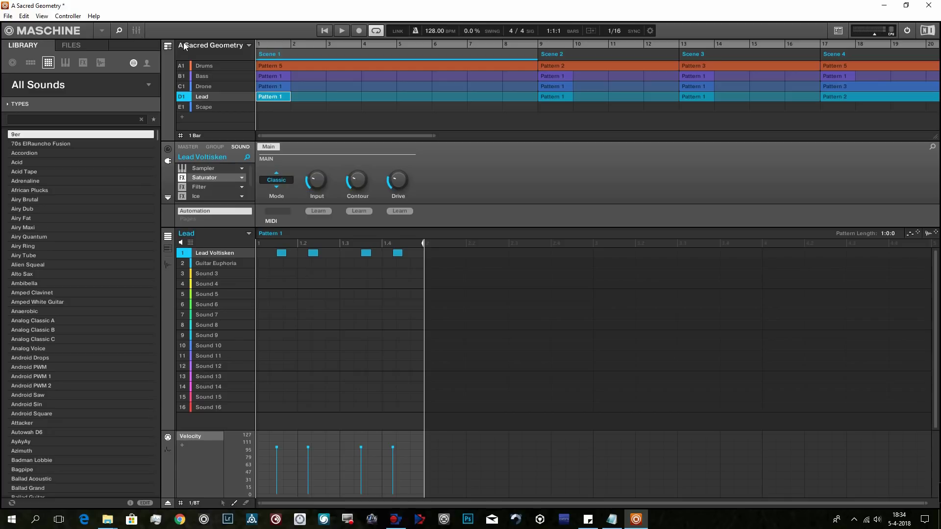
Step: Open the mixer view and start song playback
left_click(137, 31)
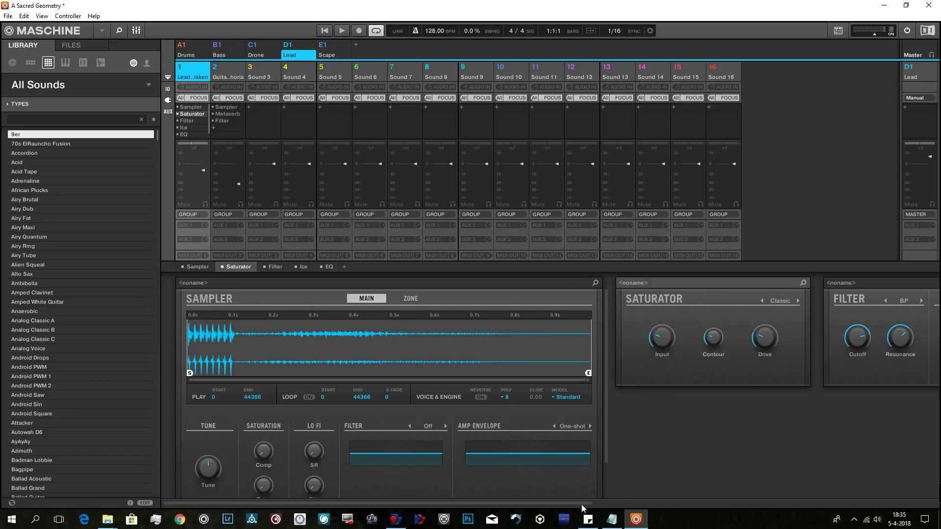
left_click_drag(581, 505, 563, 498)
key("space")
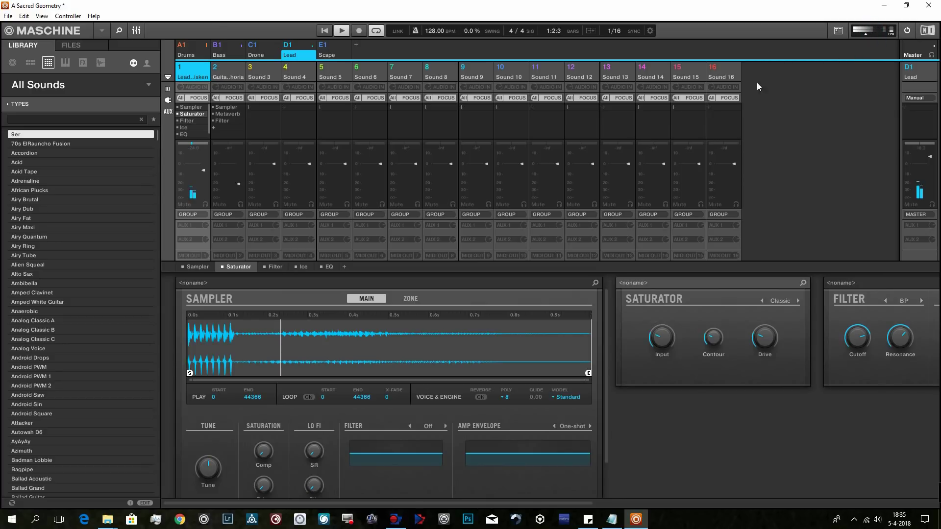
key("space")
Step: Show the Drums and then the Bass group channels in the mixer while toggling playback
left_click(198, 53)
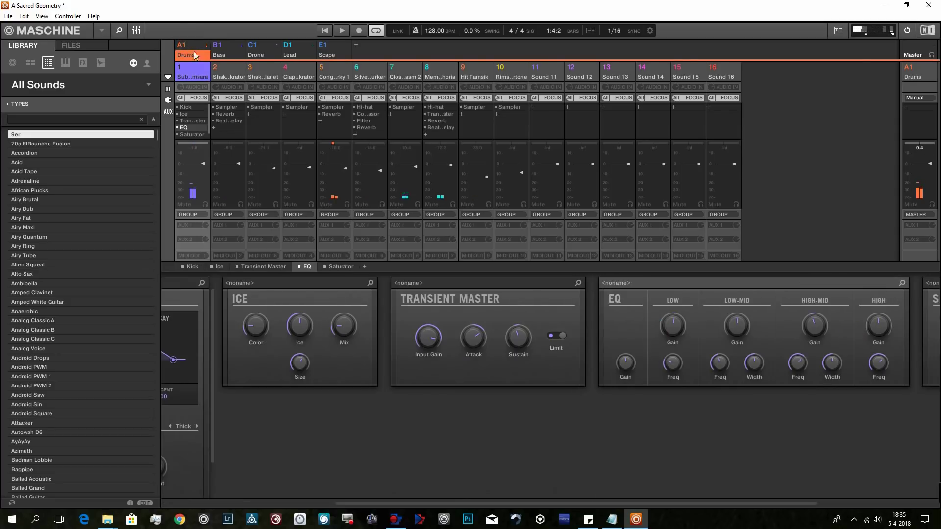
key("space")
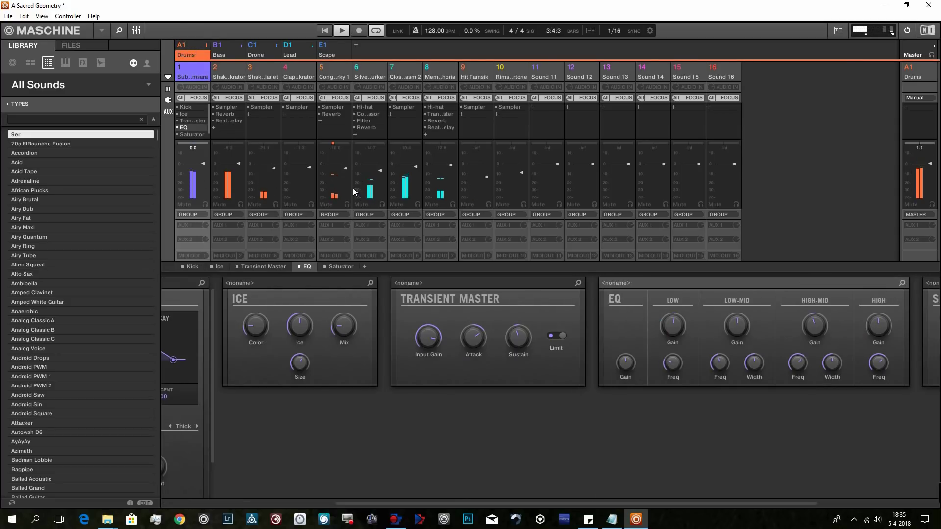
key("space")
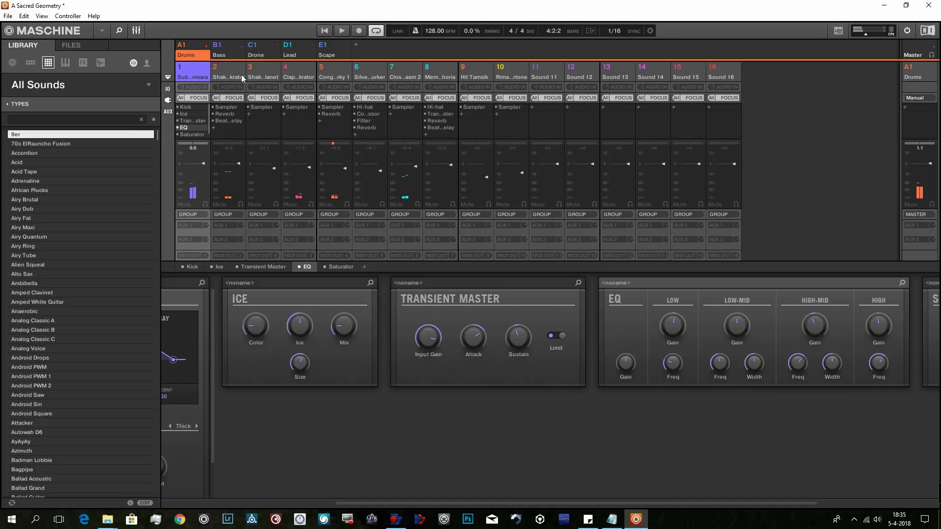
left_click(218, 55)
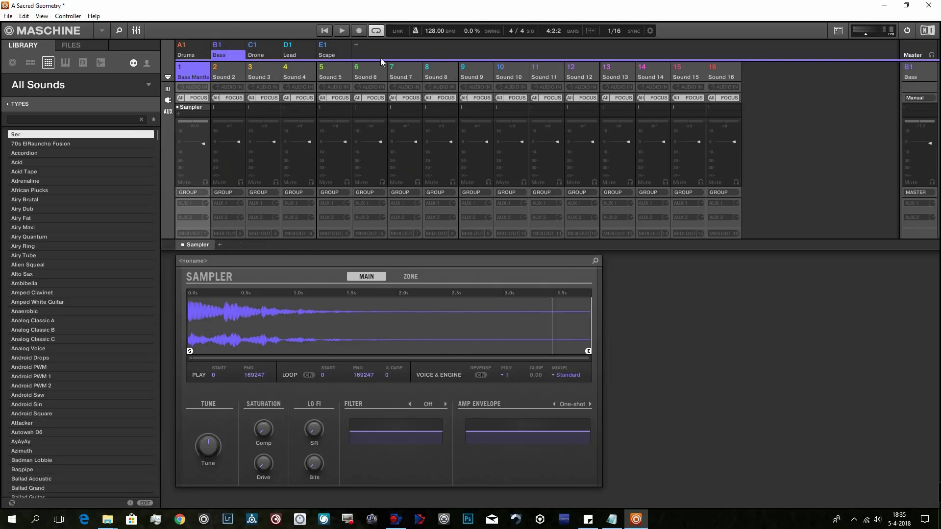
key("space")
Step: Close the mixer and cycle Bass Mantle's tabs from Pitch/Envelope through LFO to Velocity/Modwheel
left_click(135, 31)
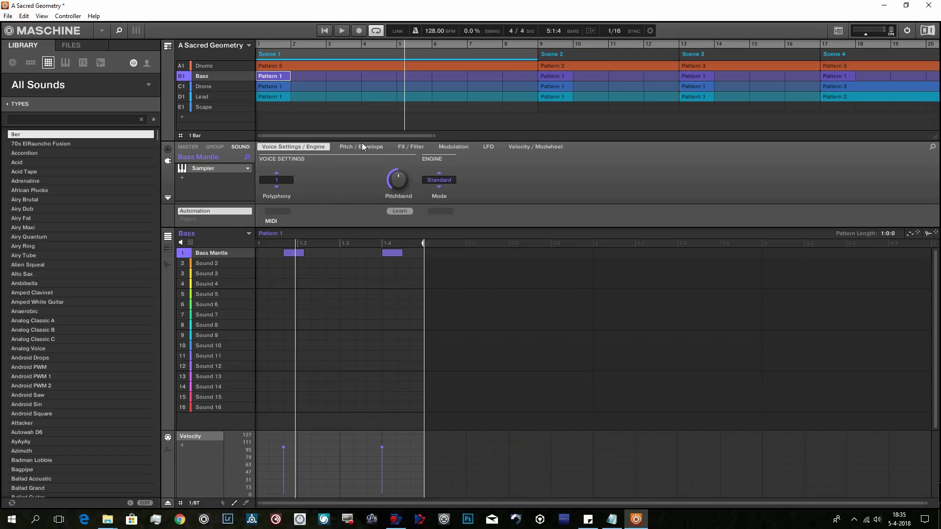
left_click(377, 147)
left_click(405, 147)
left_click(445, 147)
left_click(481, 146)
left_click(520, 147)
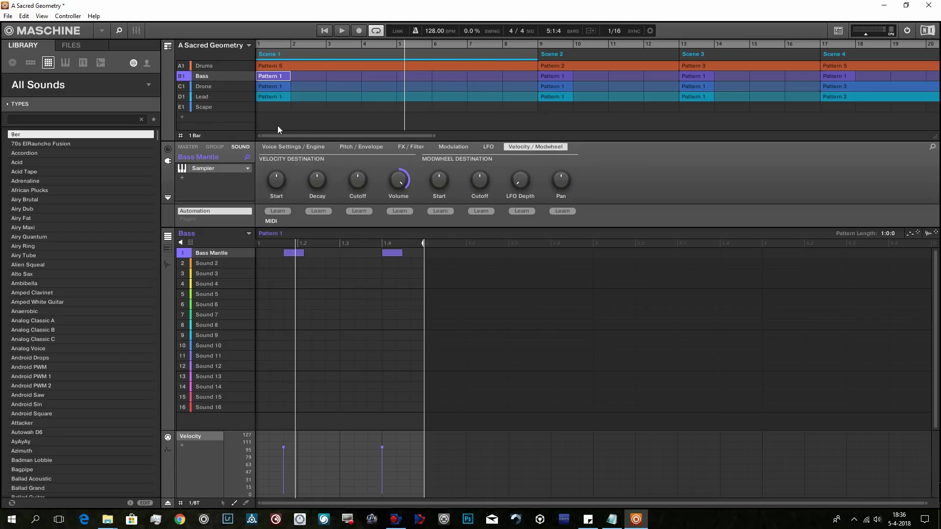
Step: Toggle to Ideas view and back to Song view, then zoom out to show Scenes 1–9 across about 64 bars
left_click(169, 46)
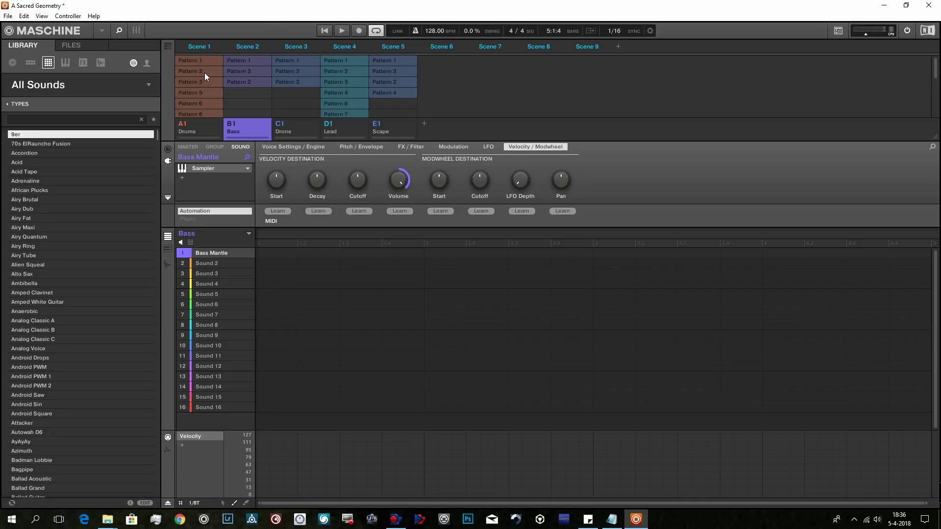
left_click(167, 47)
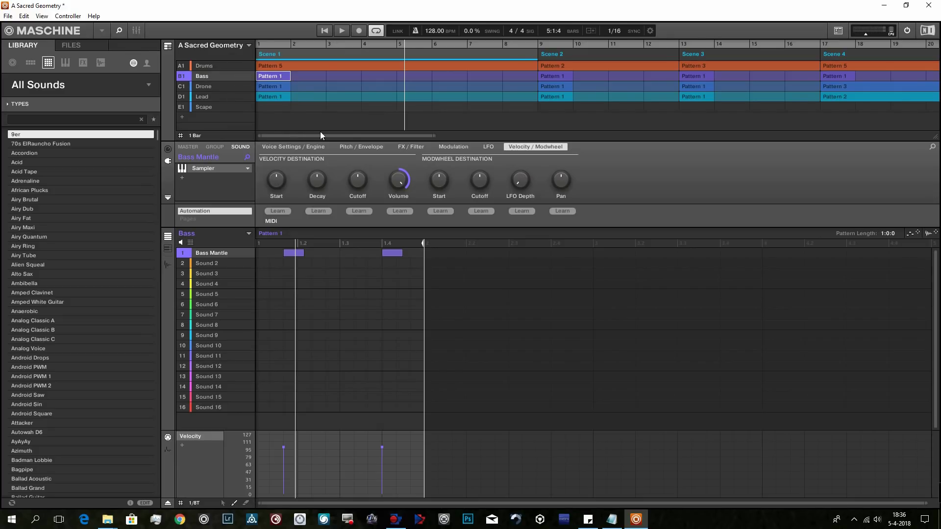
left_click_drag(351, 134, 351, 157)
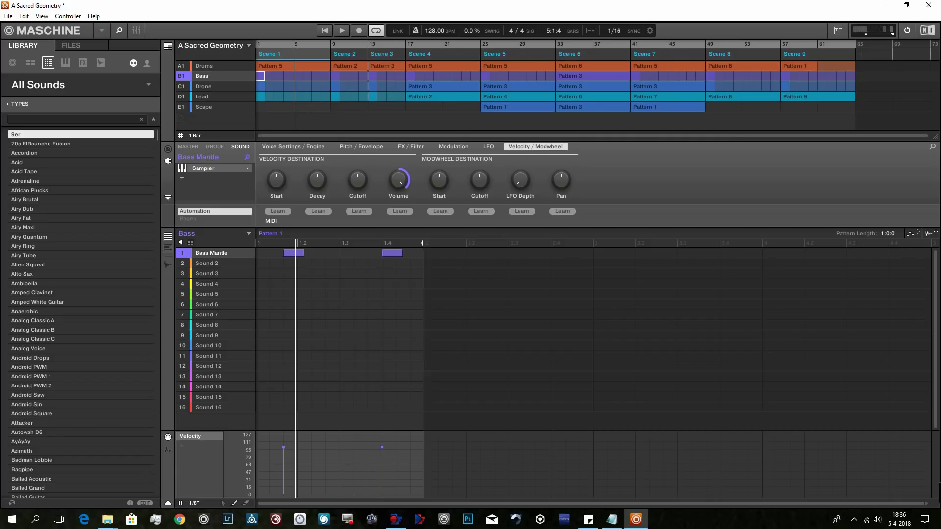
Step: Rename the first scene to 'intro'
double_click(302, 54)
type("intro")
key("Return")
Step: Set the intro scene's colour to yellow from its context menu
right_click(320, 55)
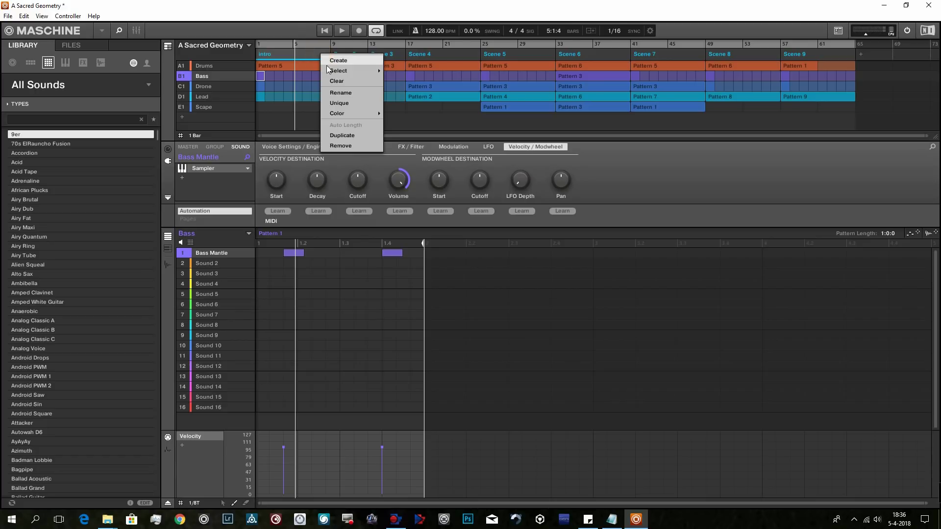
mouse_move(385, 116)
left_click(449, 118)
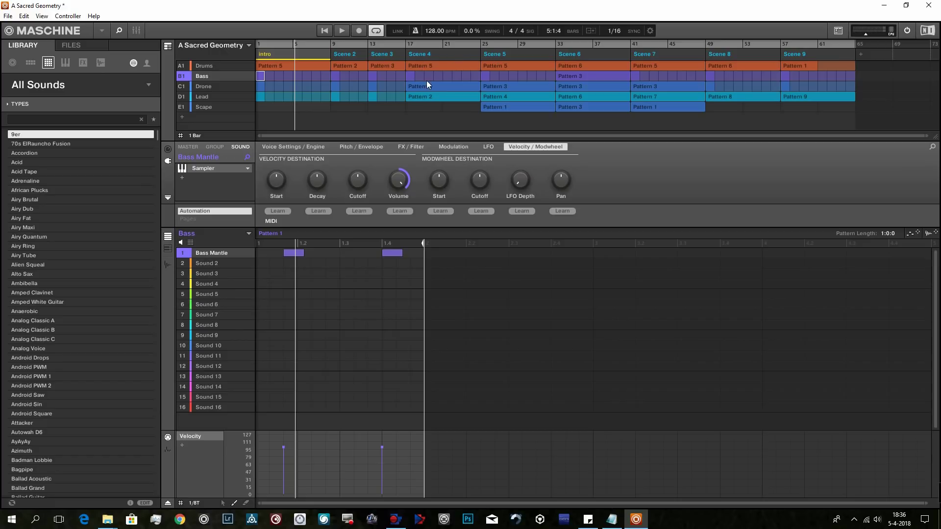
left_click(183, 78)
Step: Colour the Bass Mantle sound slot yellow with the Color swatch in its context menu
right_click(198, 252)
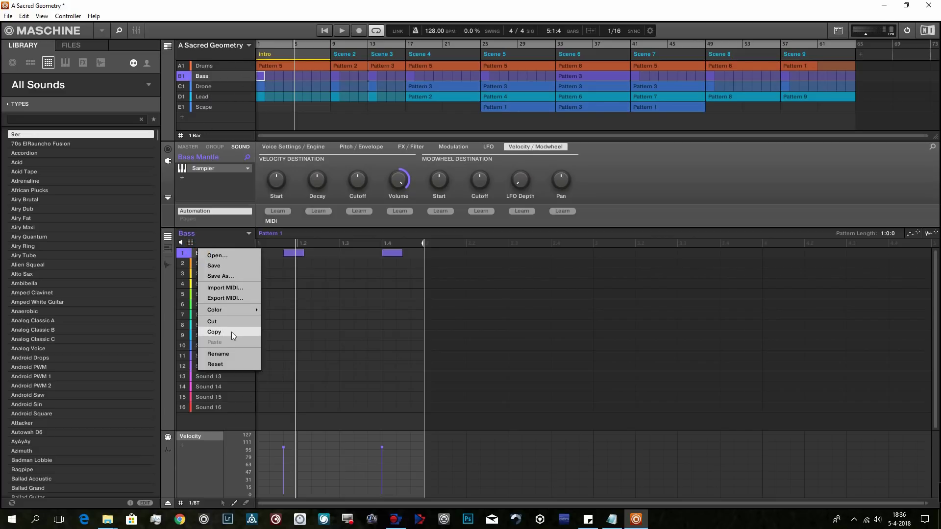
mouse_move(227, 307)
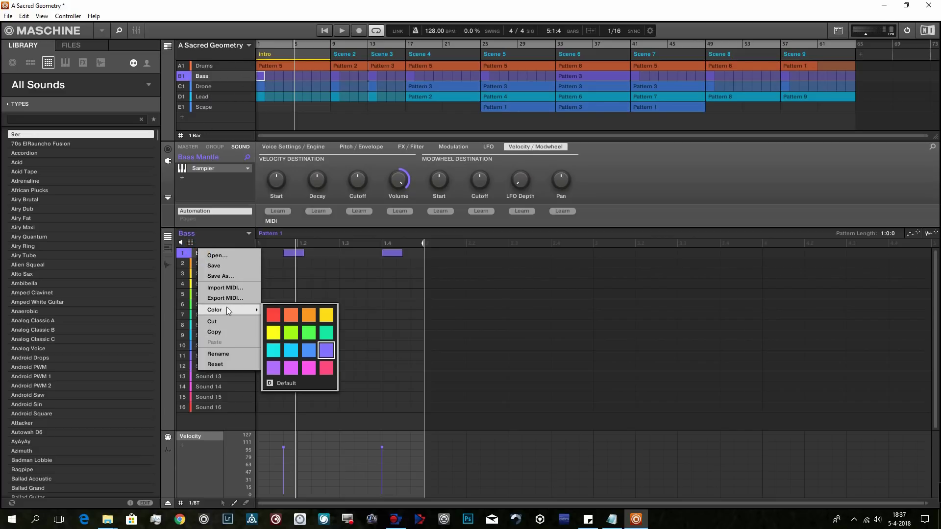
left_click(321, 316)
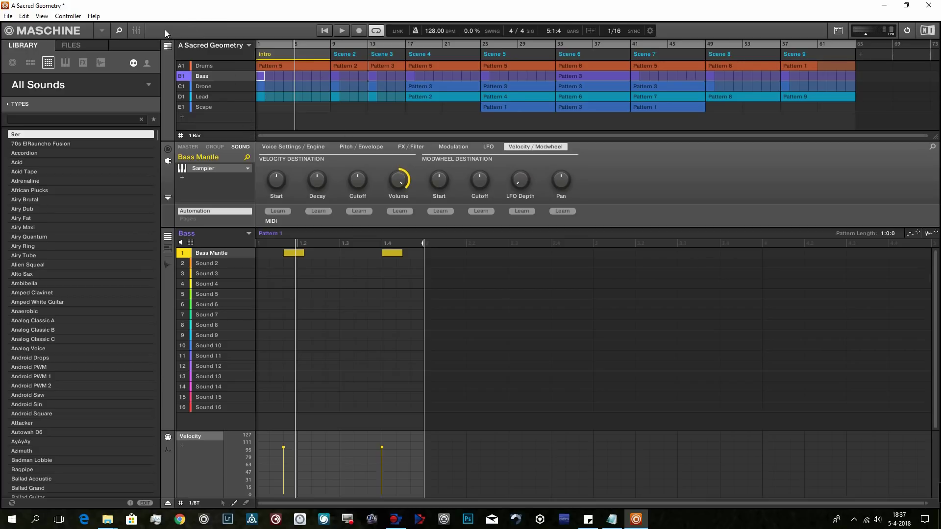
Step: Hide and re-show the library browser, then browse the main menu's File entries
left_click(119, 31)
left_click(120, 33)
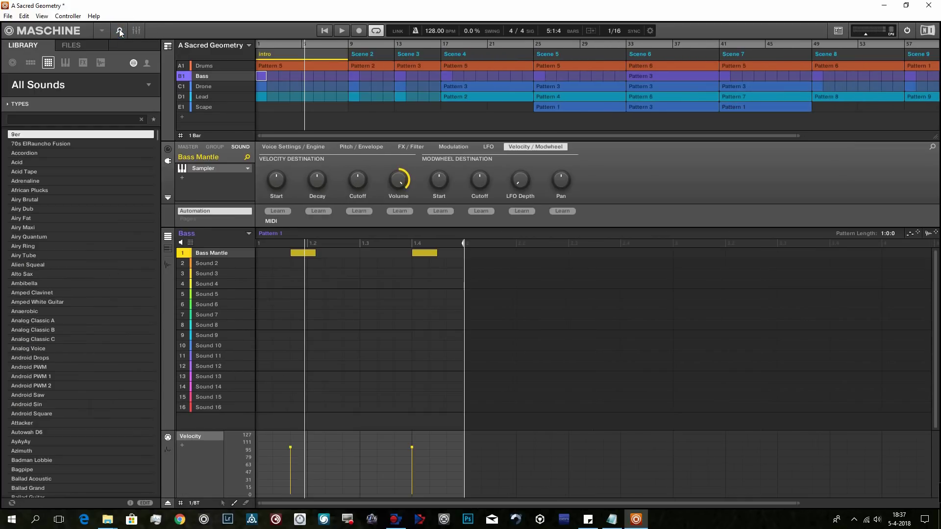
left_click(101, 31)
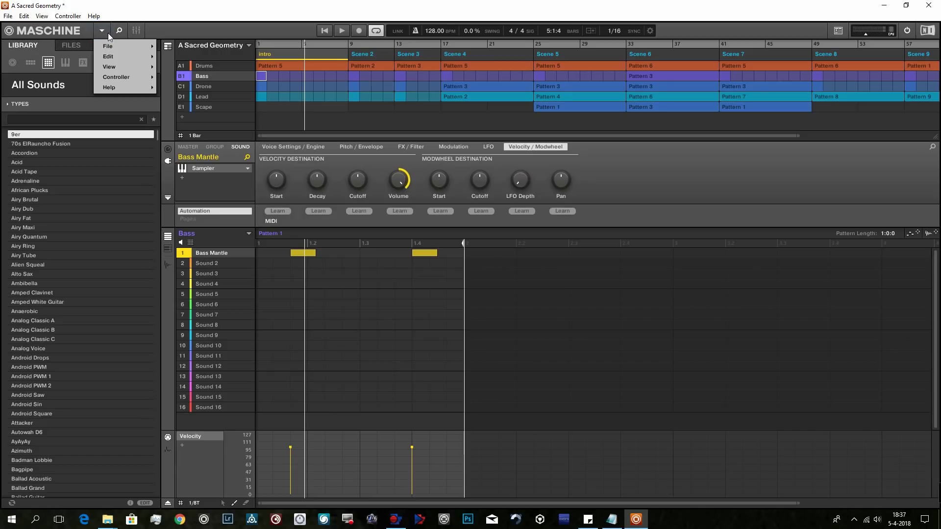
mouse_move(112, 45)
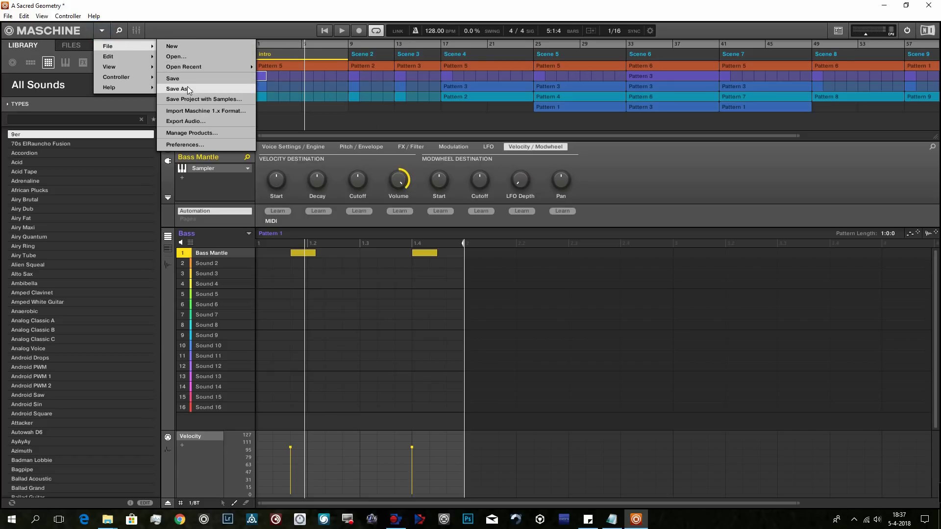
mouse_move(182, 67)
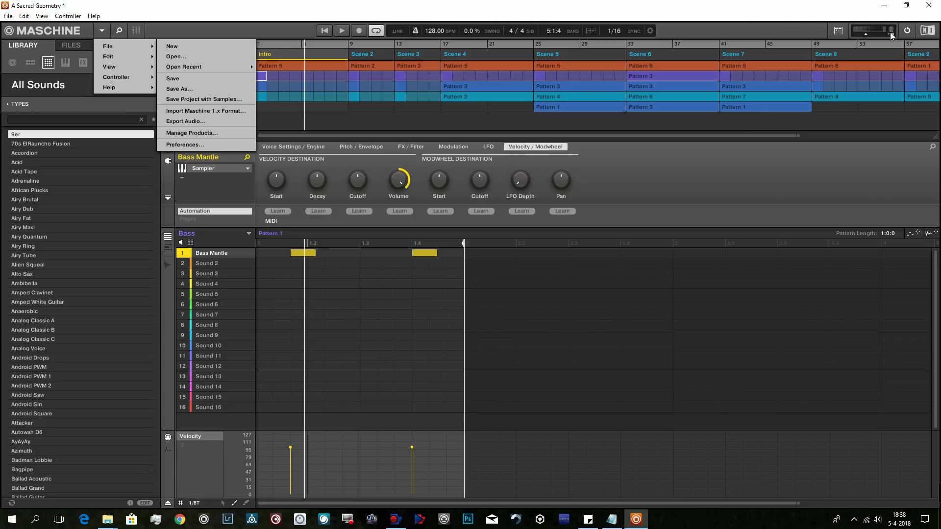
Step: Toggle playback with Space and open Preferences from the Maschine menu's File submenu
key("space")
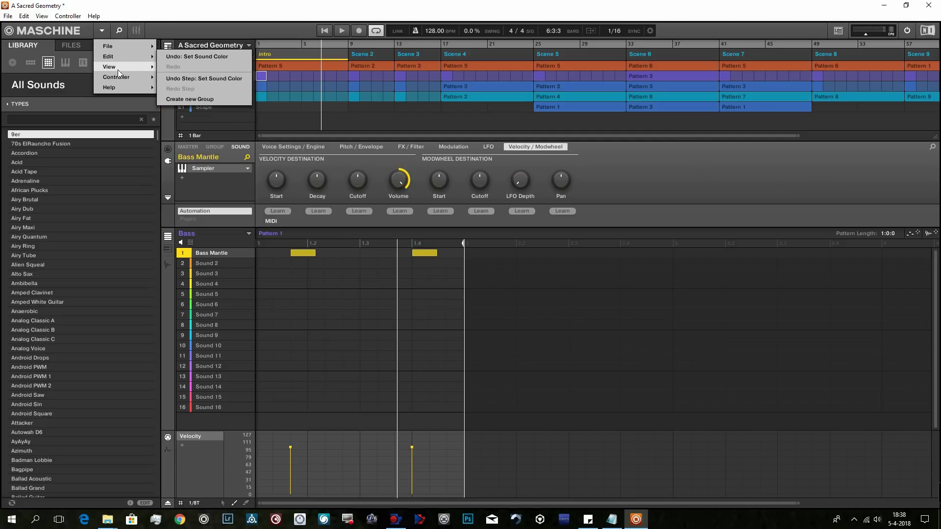
mouse_move(120, 44)
left_click(195, 143)
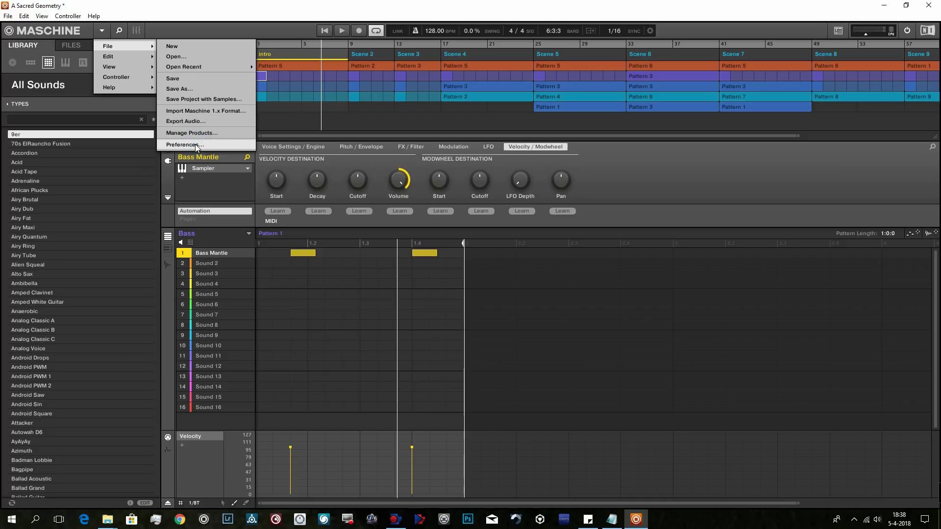
left_click(221, 145)
Step: Browse the Audio, General and MIDI preference pages, listing MIDI output and input devices
left_click(367, 137)
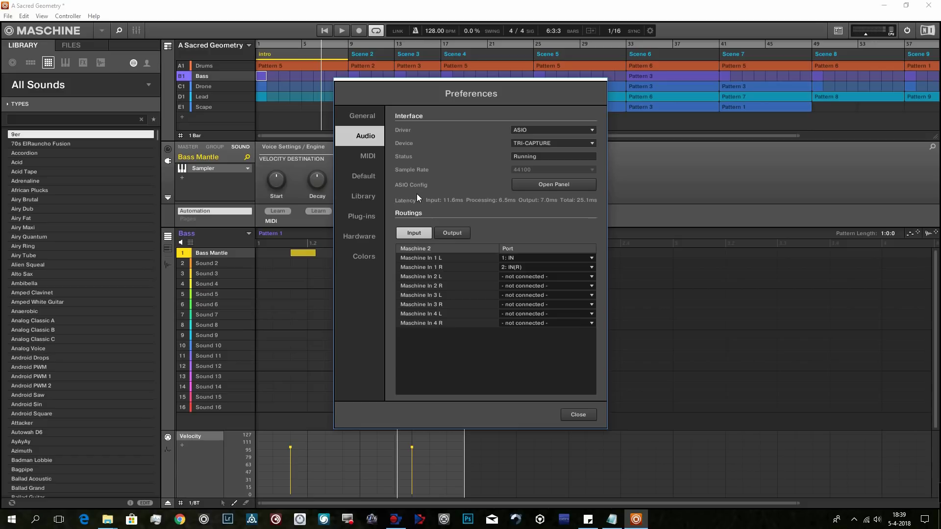
left_click(368, 116)
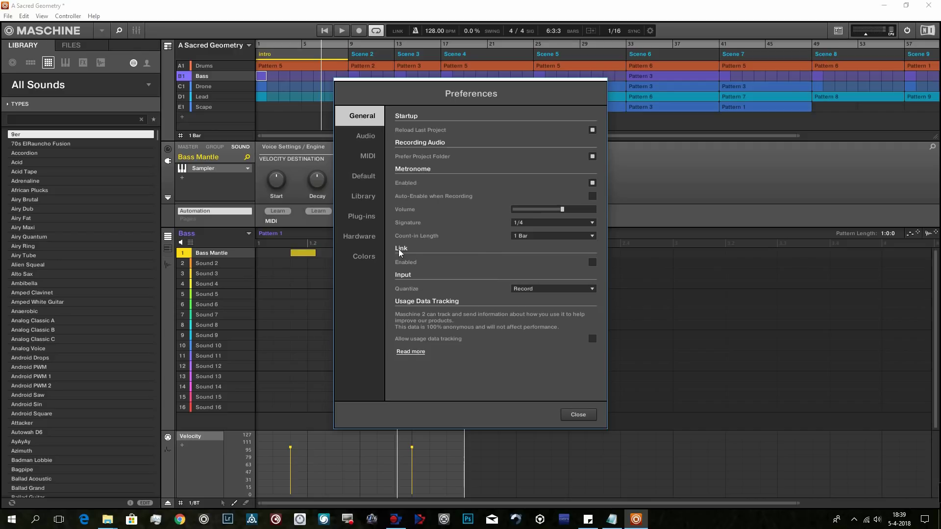
left_click(369, 139)
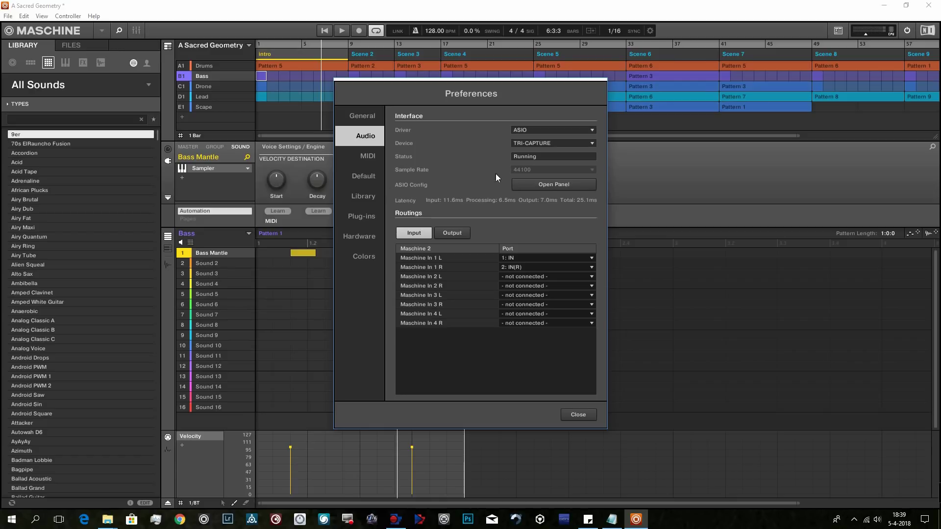
left_click(369, 156)
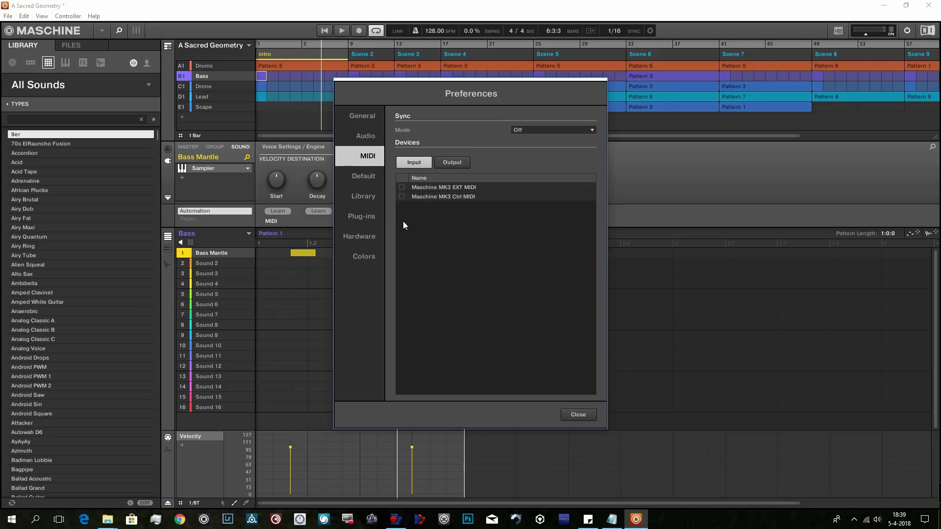
left_click(442, 165)
left_click(416, 163)
left_click(373, 180)
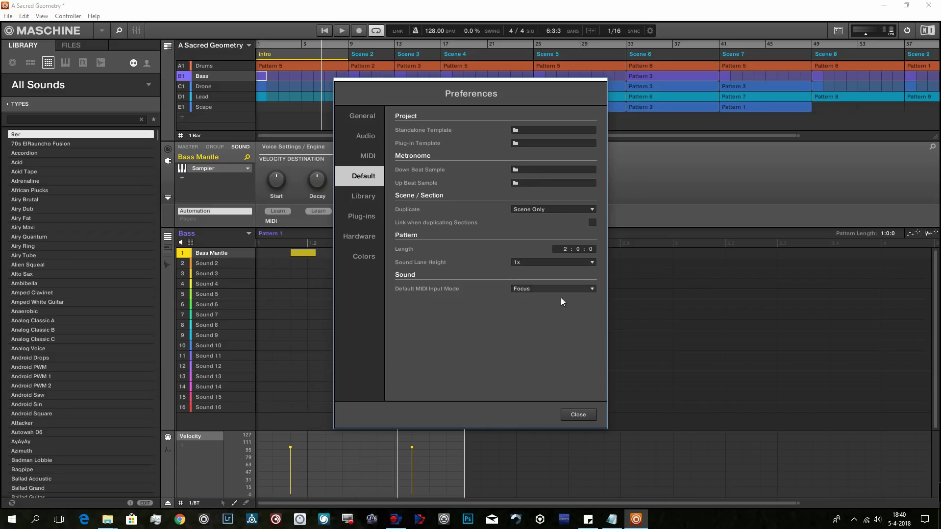
Step: Show the Library page listing the Factory library locations
left_click(365, 196)
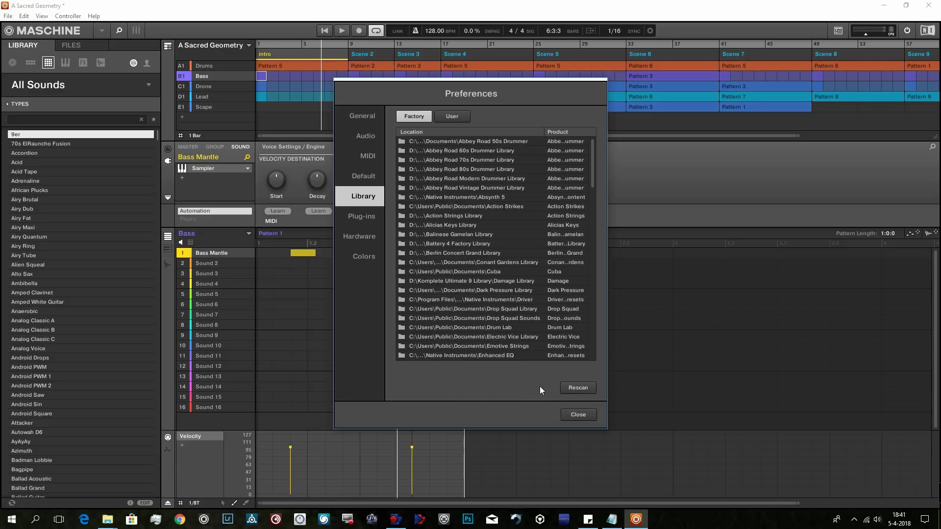
Step: On the Plug-ins page, disable Absynth 5, Absynth 5 FX, FX Surround and Stereo
left_click(363, 216)
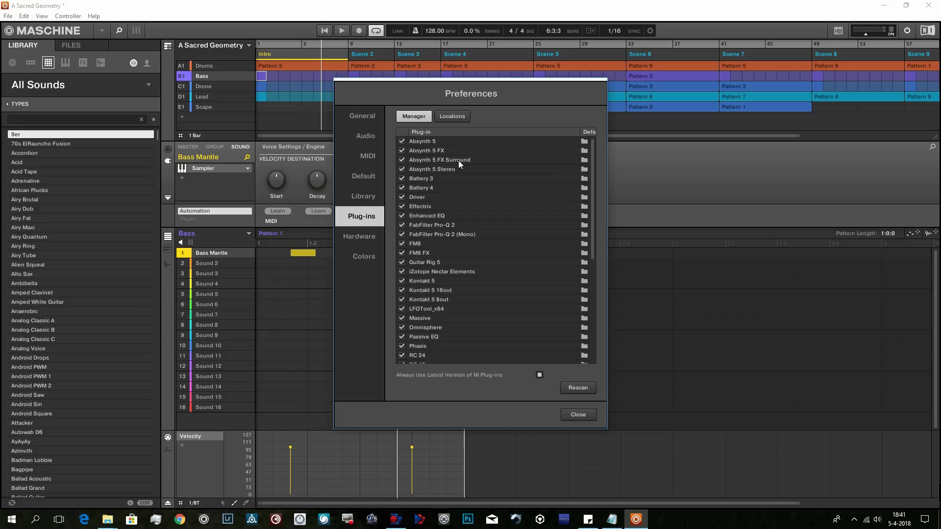
left_click(402, 141)
left_click(401, 150)
left_click(401, 159)
left_click(402, 169)
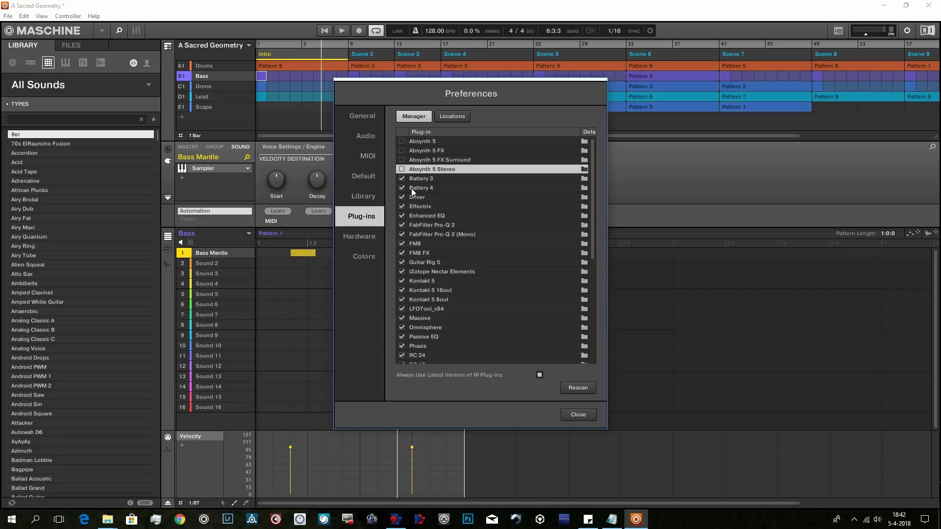
Step: Re-enable all four Absynth 5 plug-ins and view the MASCHINE MK3 Hardware page
left_click(402, 170)
left_click(402, 160)
left_click(402, 151)
left_click(402, 141)
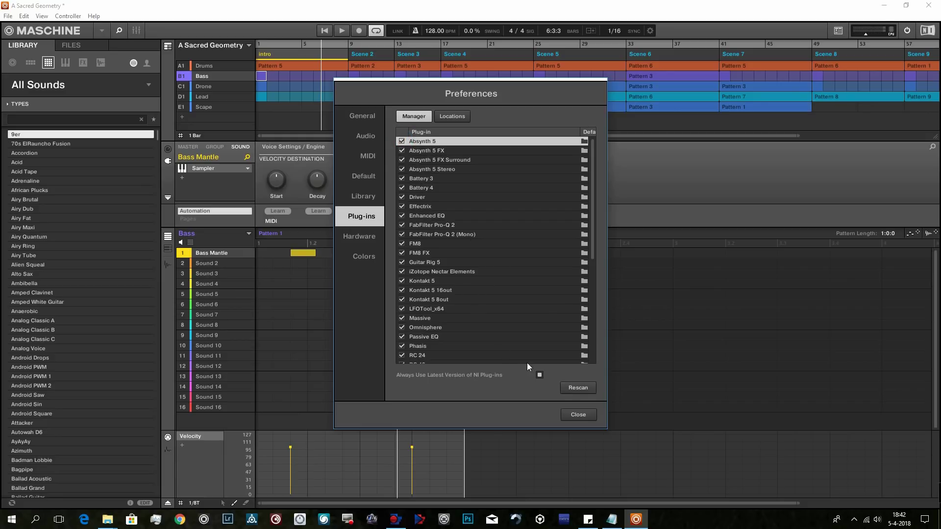
left_click(367, 237)
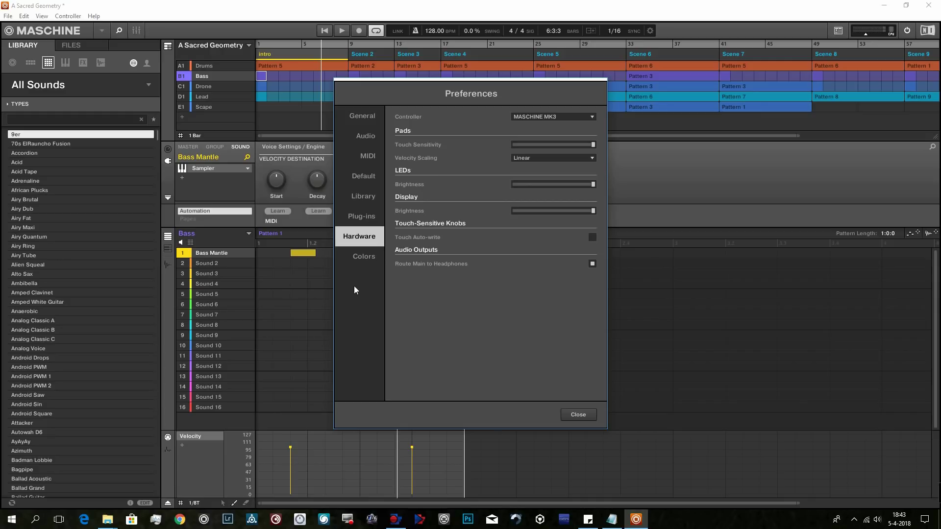
Step: On the Colors page, view the Scene Color palette keeping White, then the Sound Color choices
left_click(367, 260)
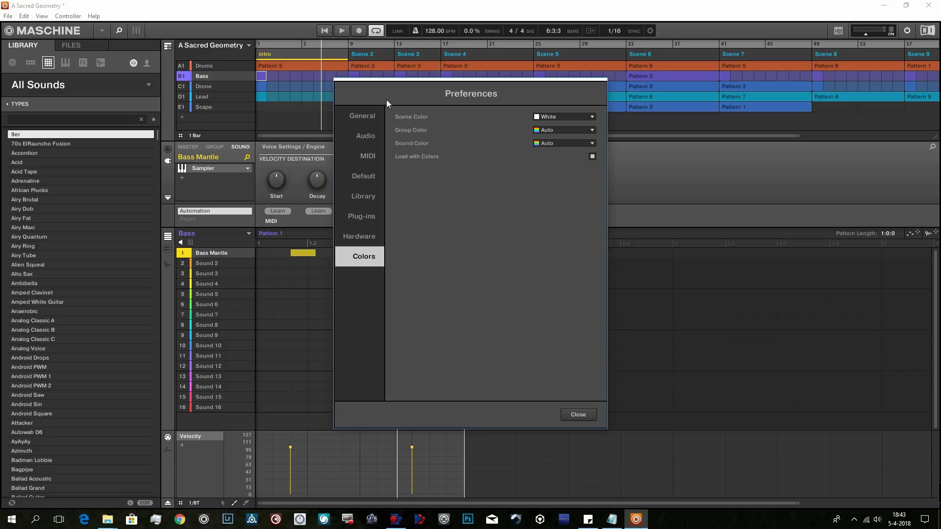
left_click(554, 115)
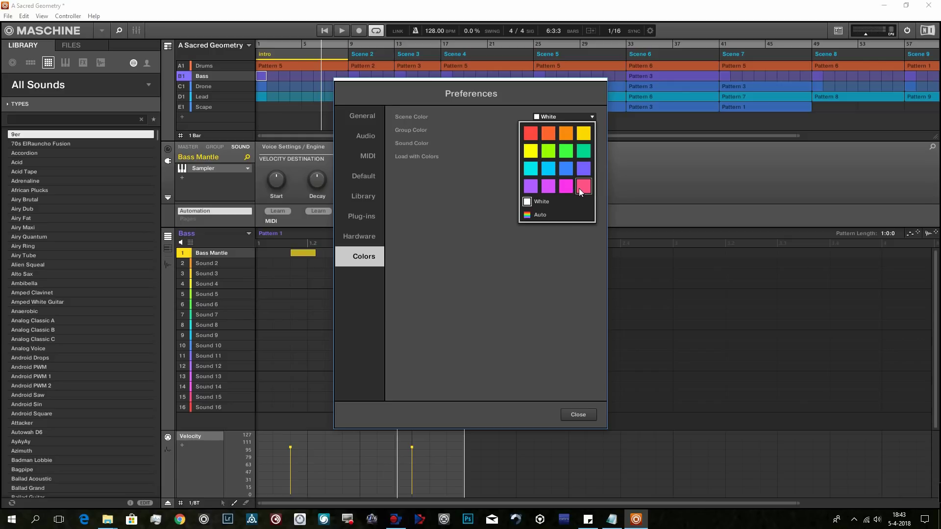
left_click(489, 178)
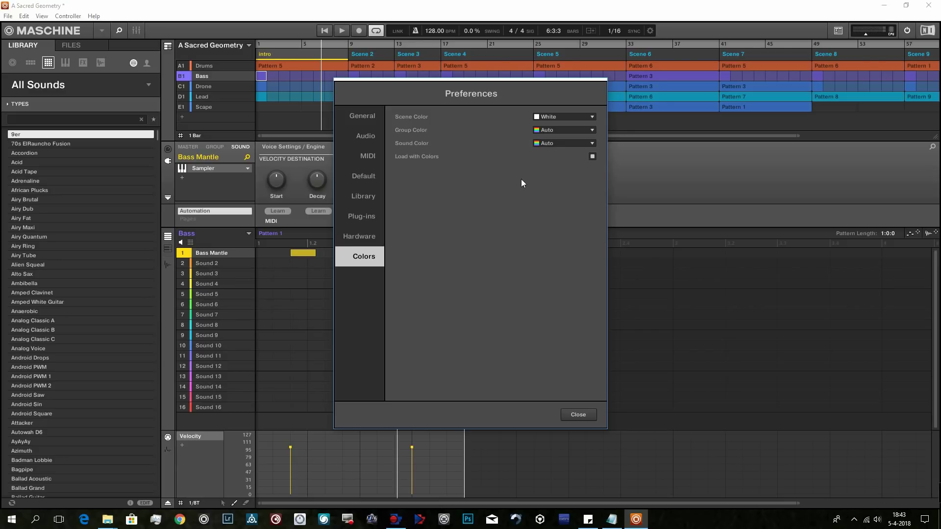
left_click(562, 142)
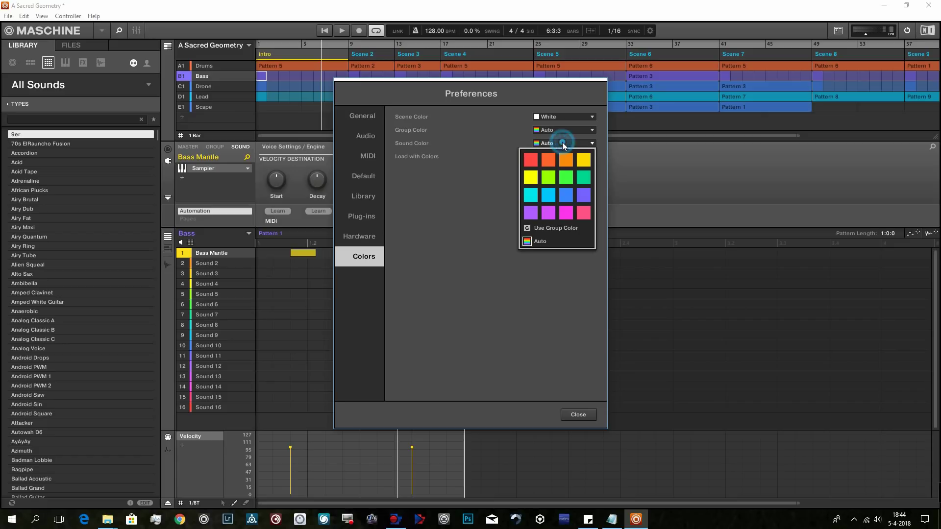
left_click(468, 243)
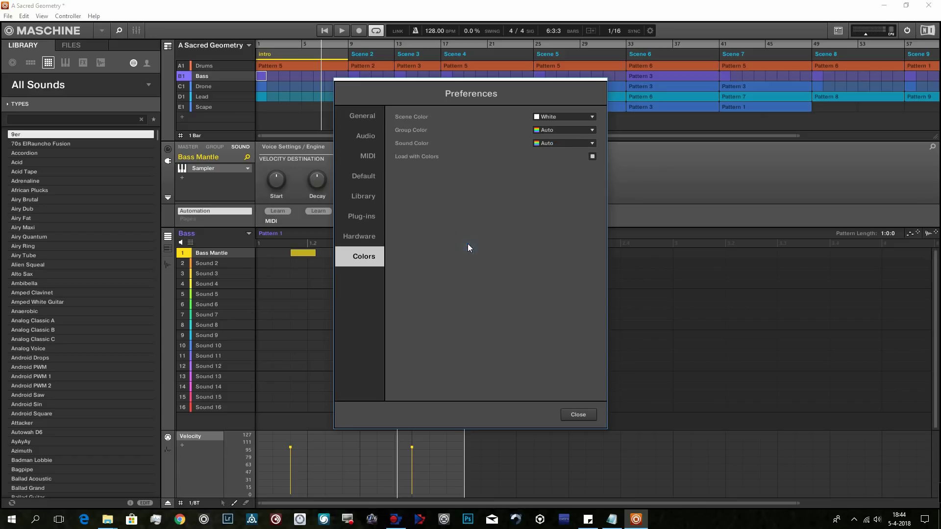